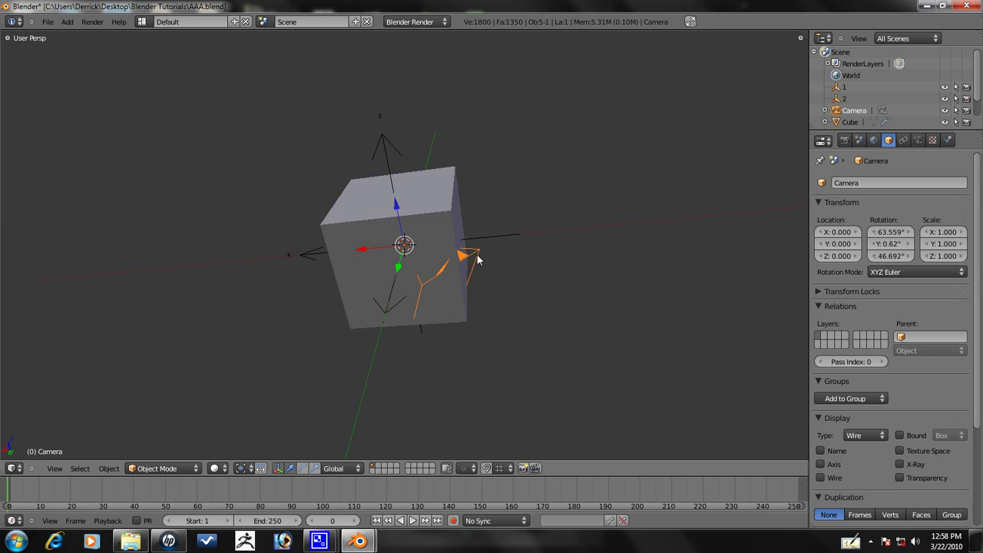
Move the camera to layer 2.
right_click(604, 226)
key("m")
key("2")
key("Return")
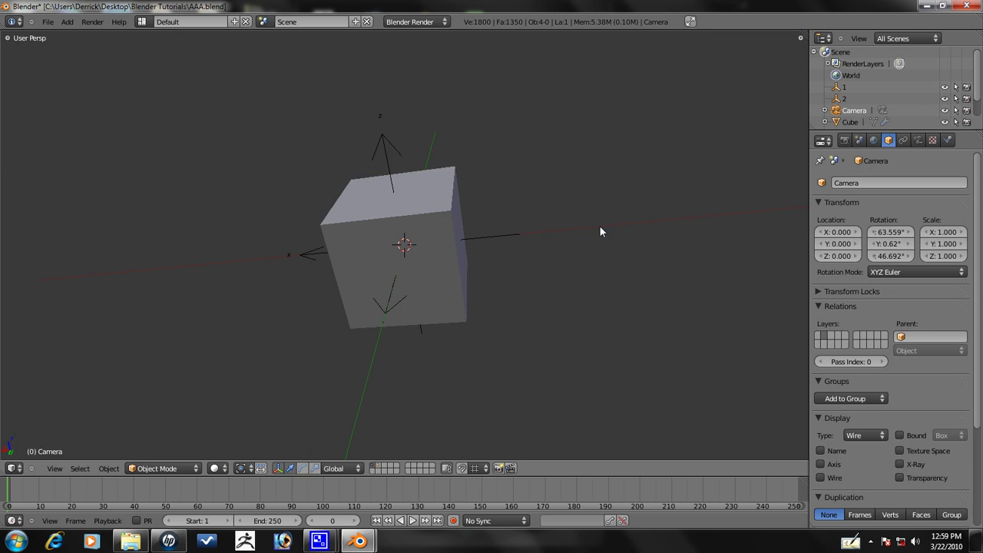
scroll(496, 238, "down", 2)
key("KP_1")
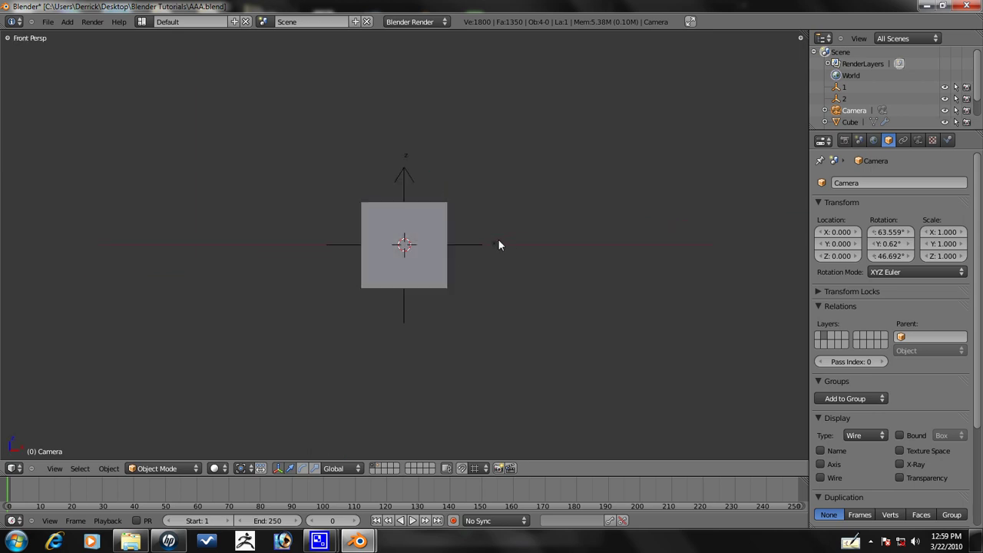
scroll(491, 248, "down", 2)
scroll(487, 245, "up", 1)
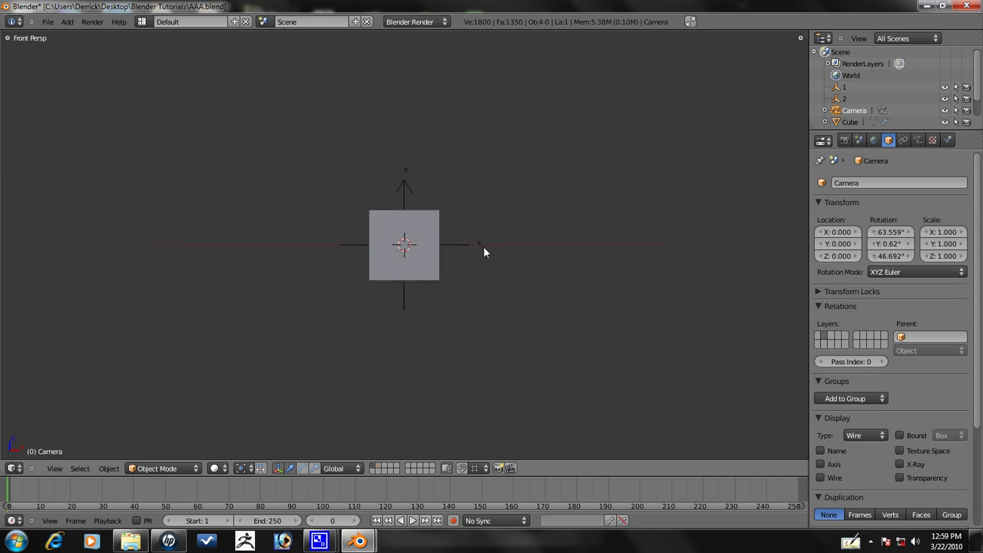
scroll(474, 254, "down", 1)
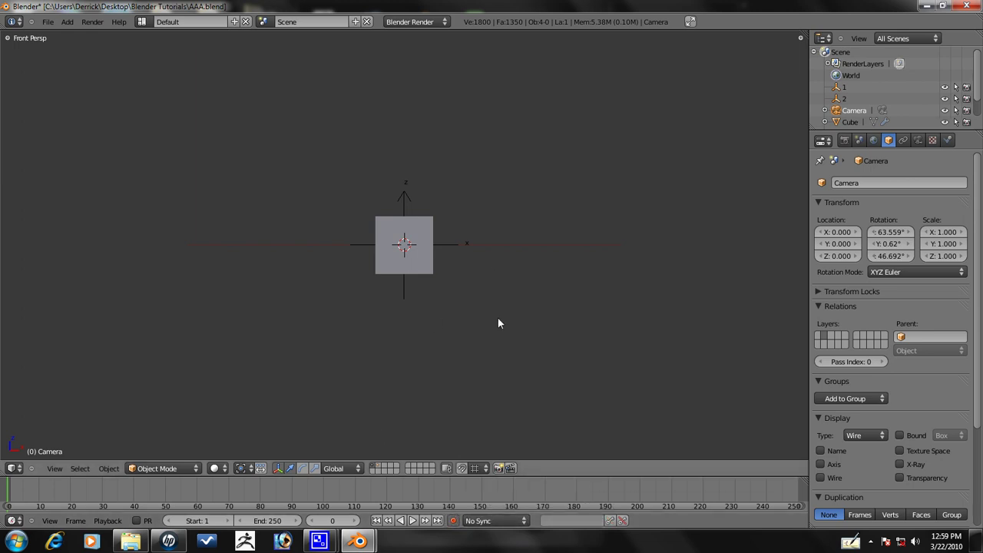
right_click(462, 243)
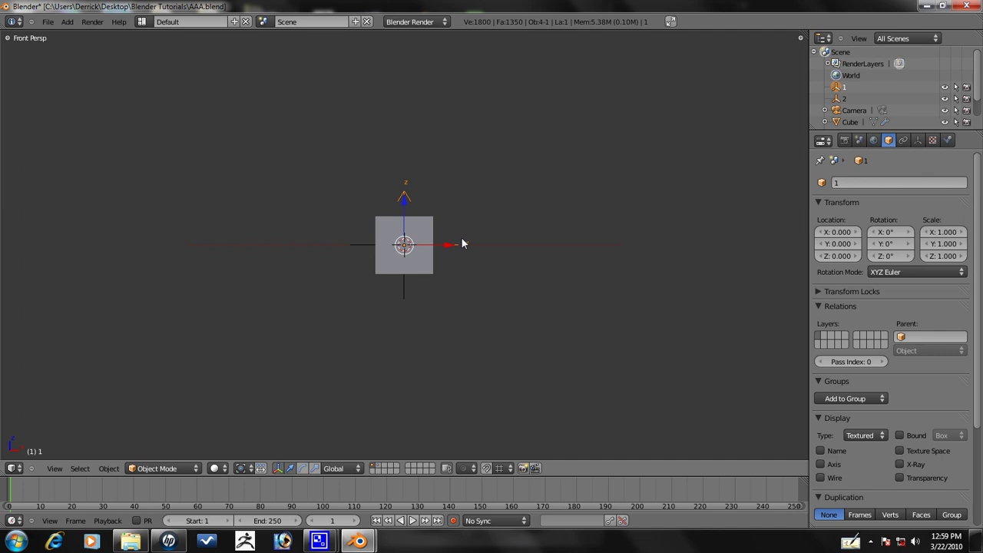
key("i")
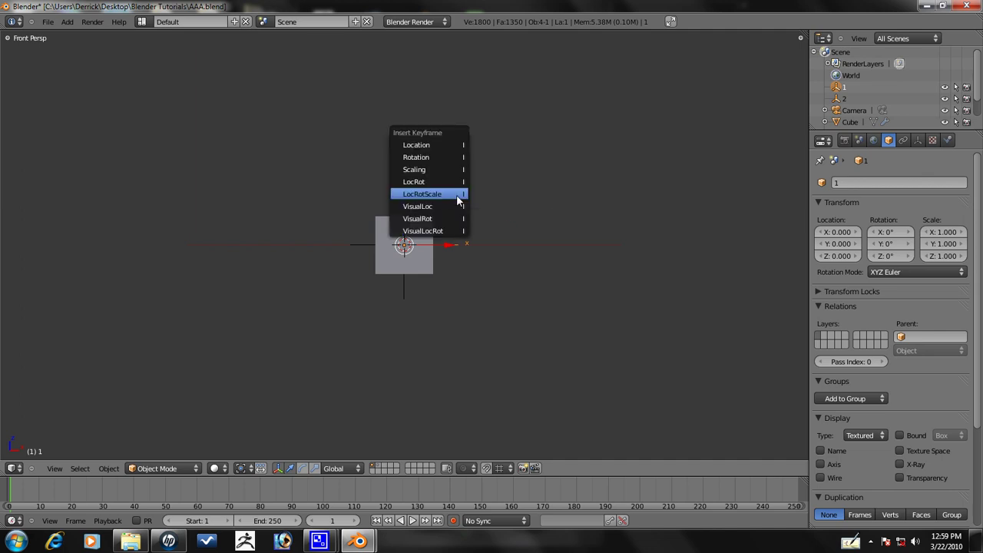
left_click(455, 194)
key("Up")
key("g")
left_click(441, 235)
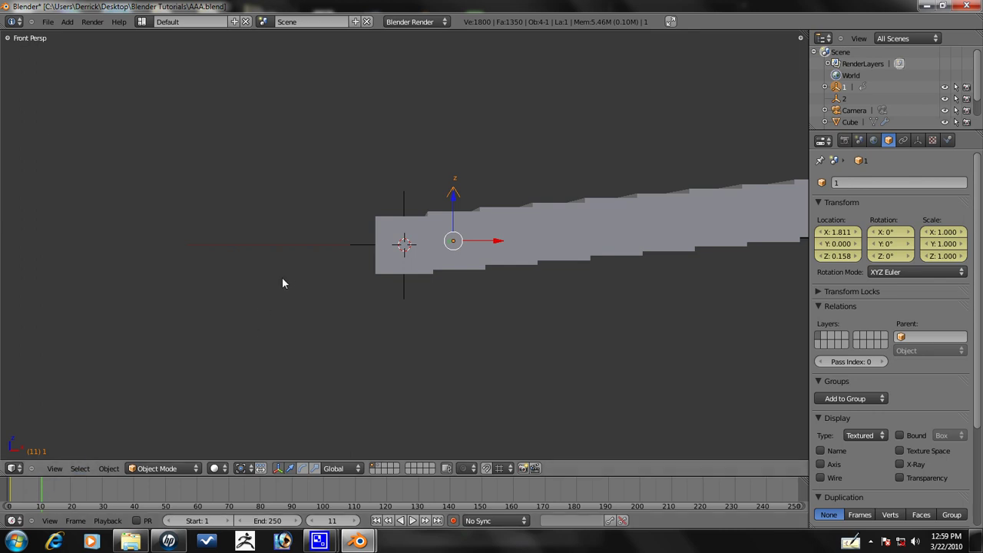
key("Down")
key("ctrl+z")
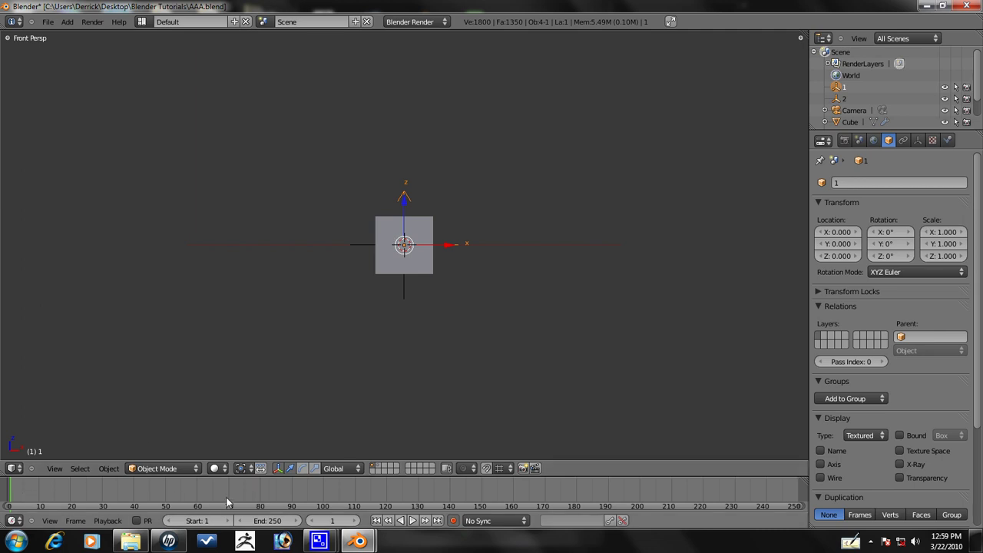
Select all objects and insert a LocRotScale keyframe at frame 1.
scroll(378, 188, "down", 2)
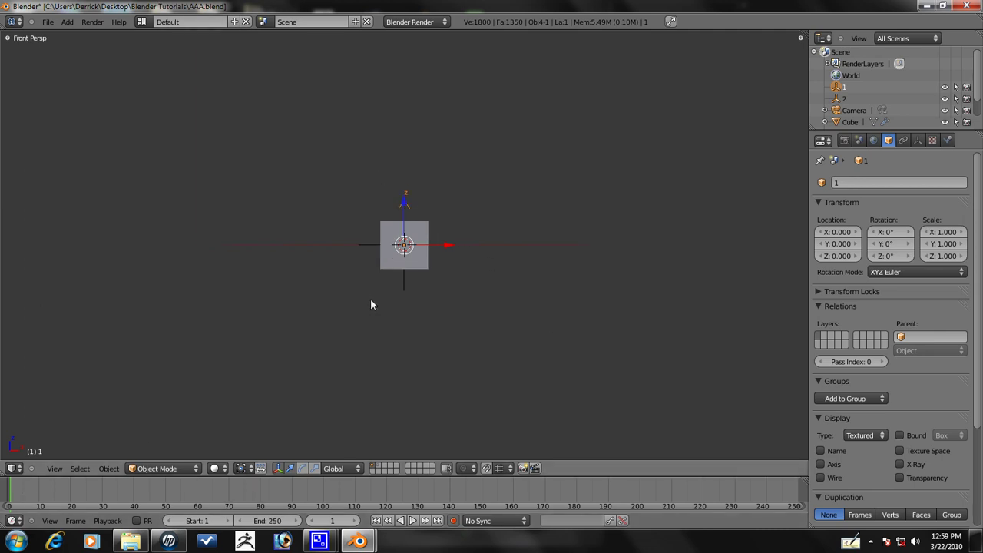
scroll(372, 305, "up", 2)
middle_click_drag(416, 250, 595, 289)
scroll(393, 240, "down", 1)
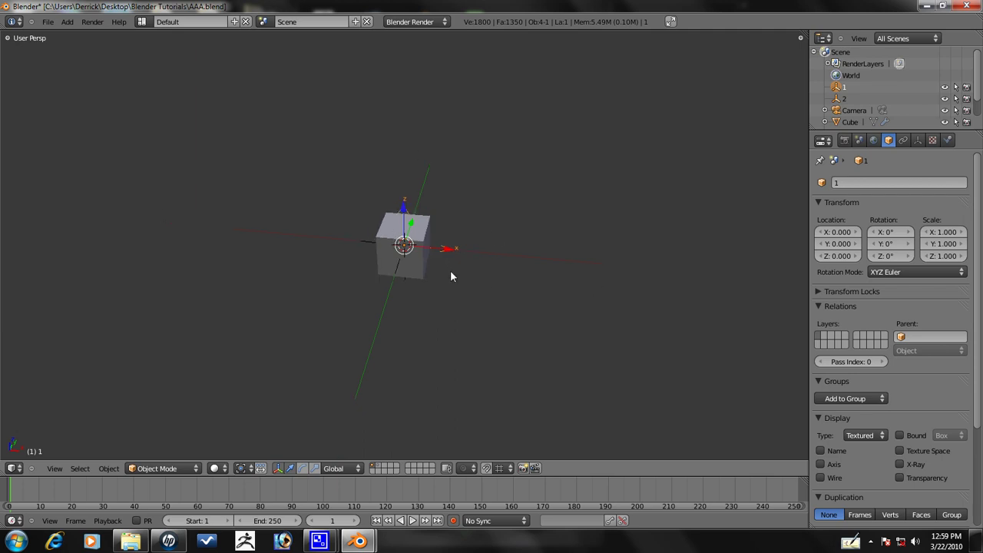
key("a")
key("i")
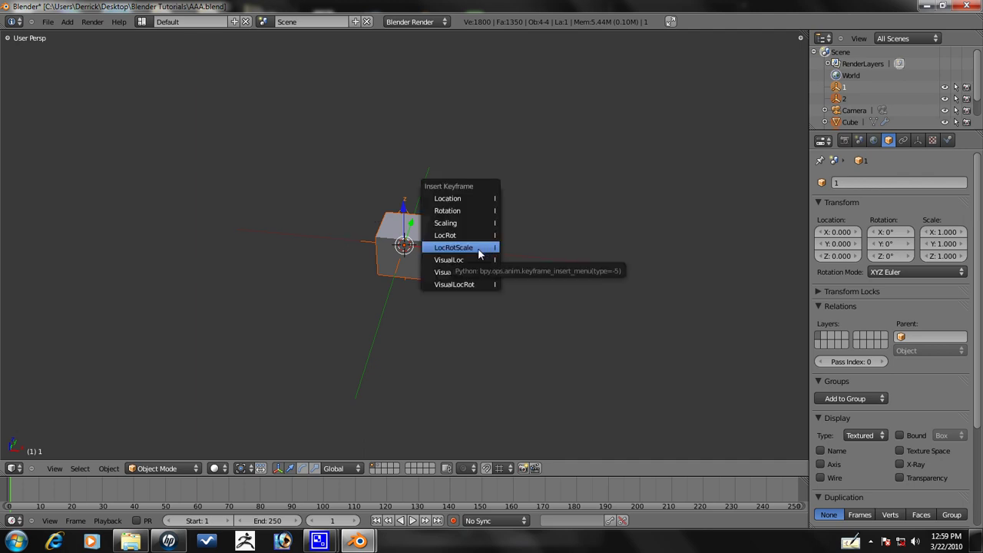
left_click(478, 248)
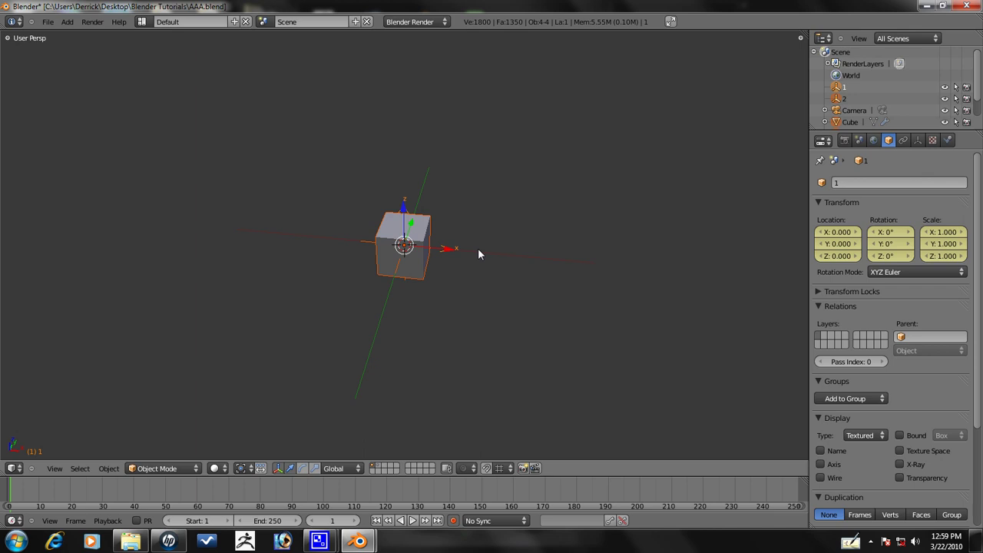
Advance the timeline to frame 30 in front view, keeping the current Windows color scheme with the option to be asked again.
key("KP_1")
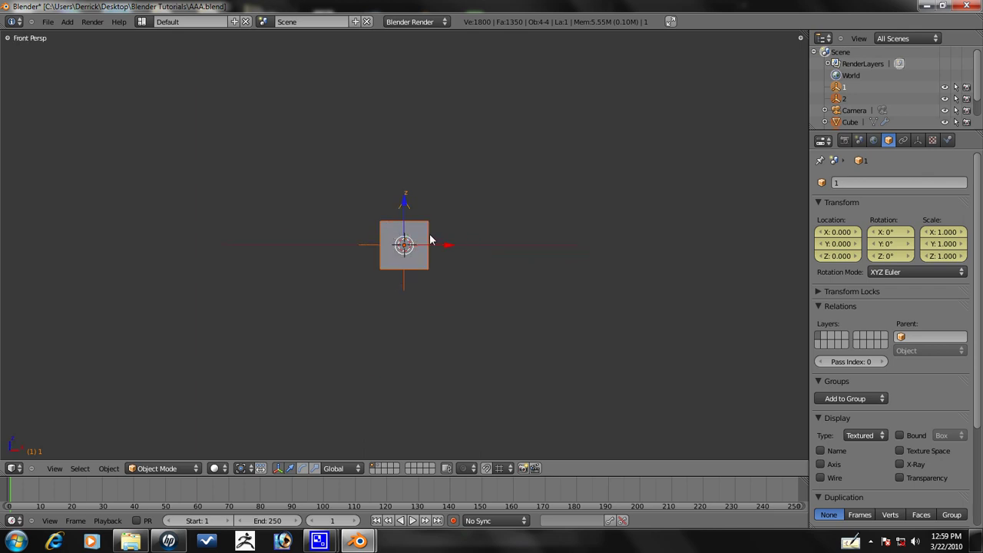
key("Up")
key("Up")
key("Up")
key("Left")
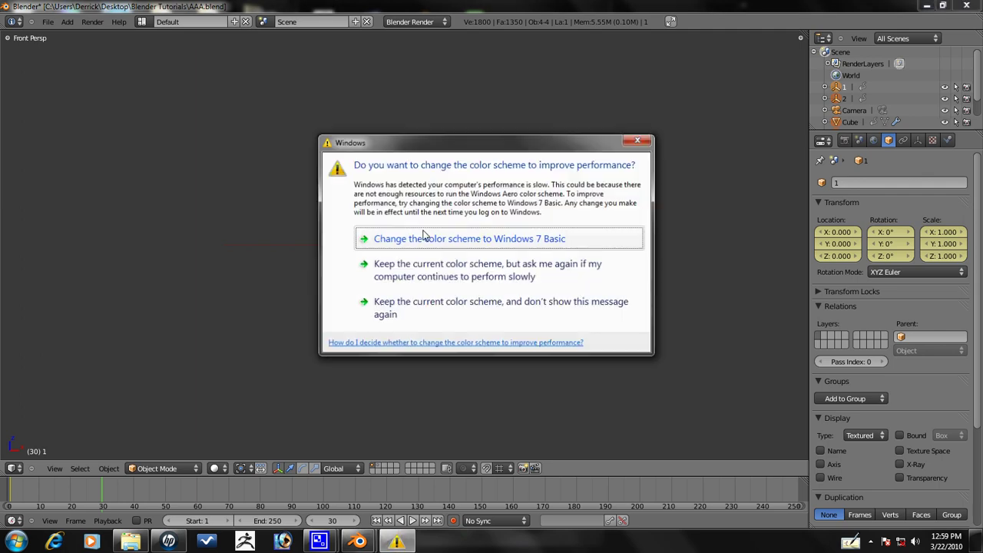
left_click(400, 276)
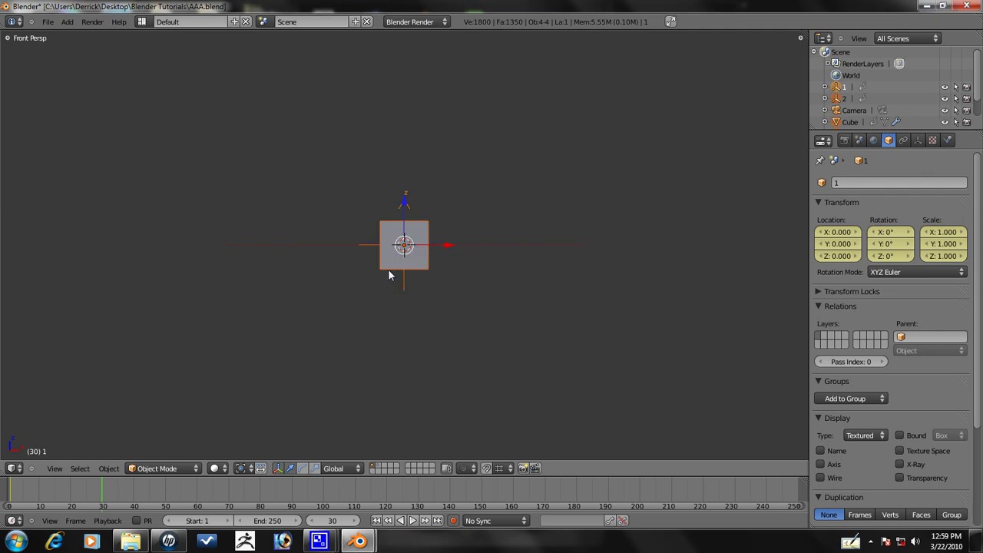
key("Up")
key("Down")
key("Right")
key("Left")
Move empty 1 along X to about 2.28 and insert a LocRotScale keyframe for all objects at frame 30.
key("a")
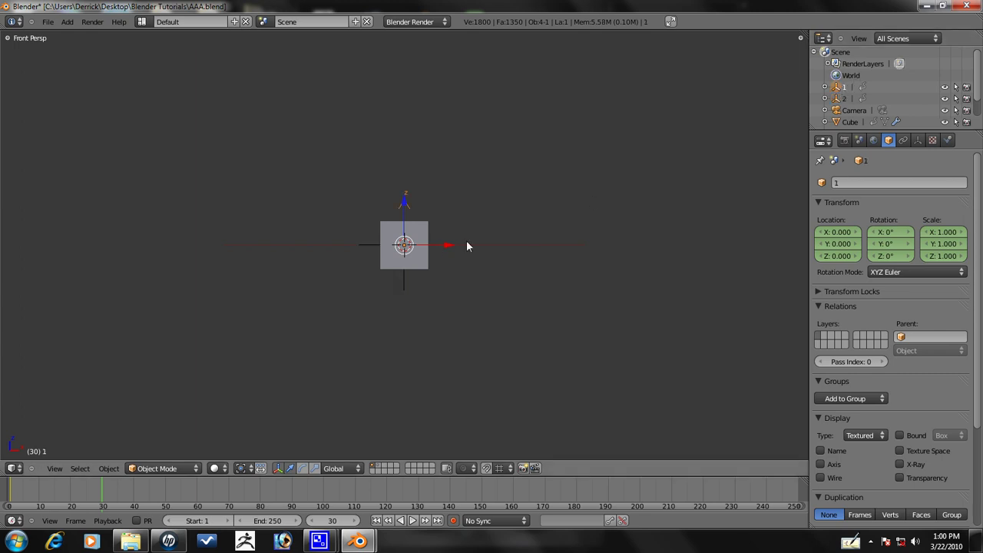
left_click_drag(451, 248, 507, 245)
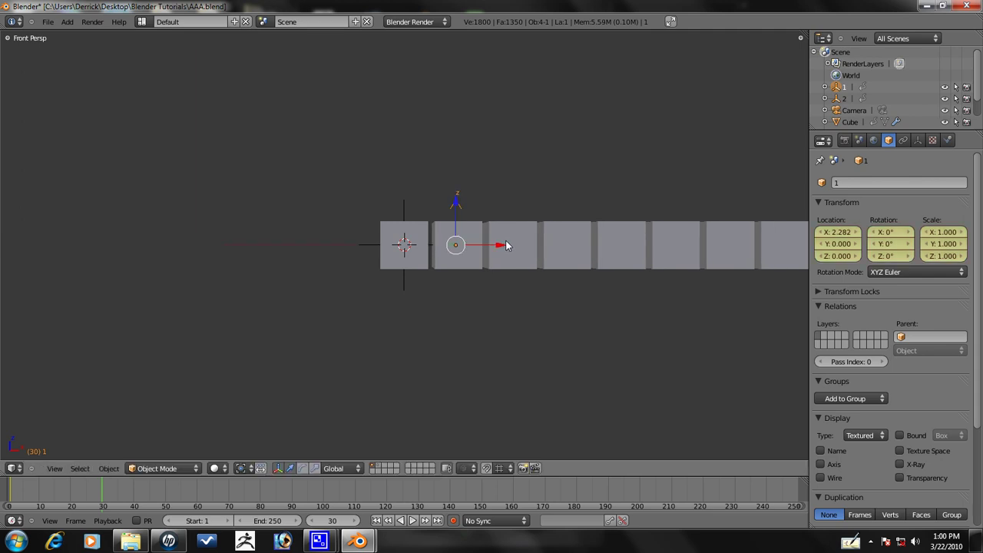
key("a")
key("a")
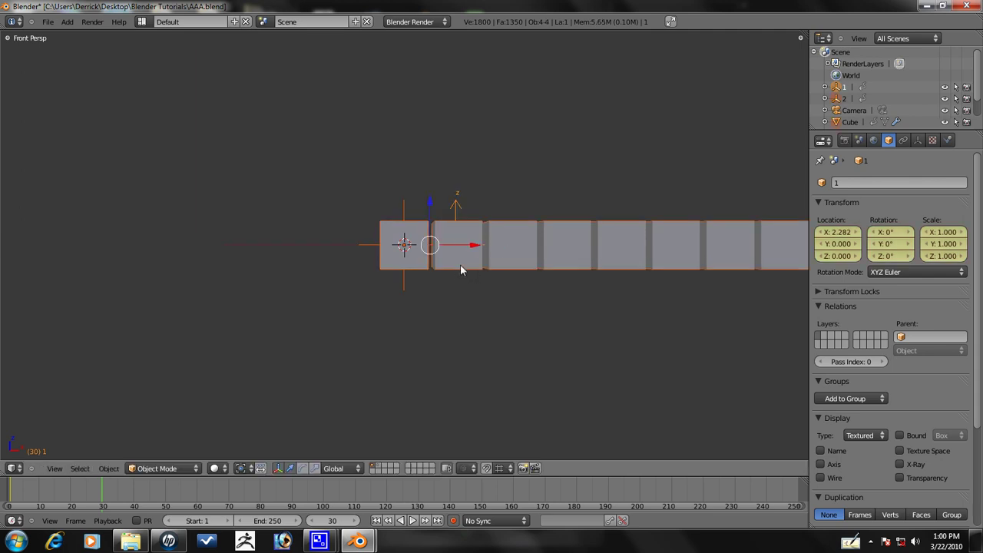
key("i")
left_click(457, 275)
At frame 60, move empty 2 along Y to about 3.68 to spread the cube rows apart.
middle_click_drag(502, 175, 409, 378)
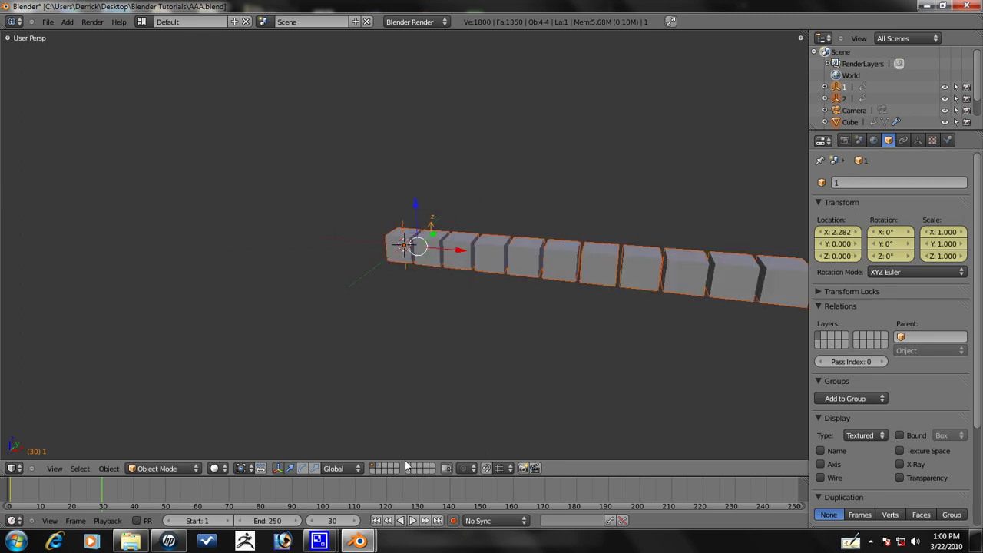
middle_click_drag(592, 300, 499, 254)
scroll(455, 238, "up", 2)
right_click(413, 222)
right_click(413, 219)
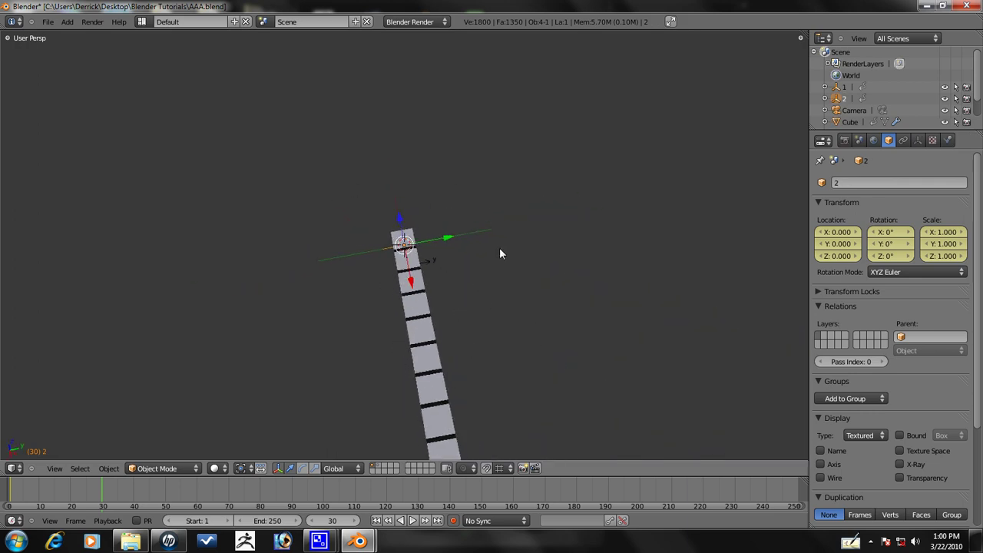
key("Up")
key("Up")
key("Up")
left_click_drag(440, 238, 484, 236)
Insert a LocRotScale keyframe for all objects at frame 60.
key("a")
key("a")
key("i")
left_click(506, 224)
At frame 75, move empty 2 along Y to about 2.45 and insert a LocRotScale keyframe for all objects.
key("Up")
key("Up")
key("Down")
key("Right")
key("Right")
key("Right")
key("Right")
key("Right")
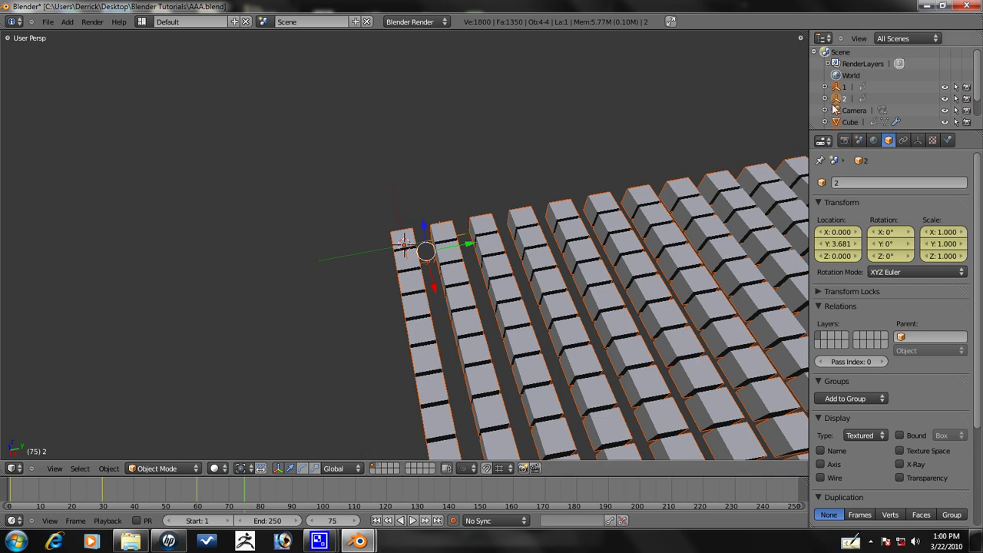
left_click(837, 100)
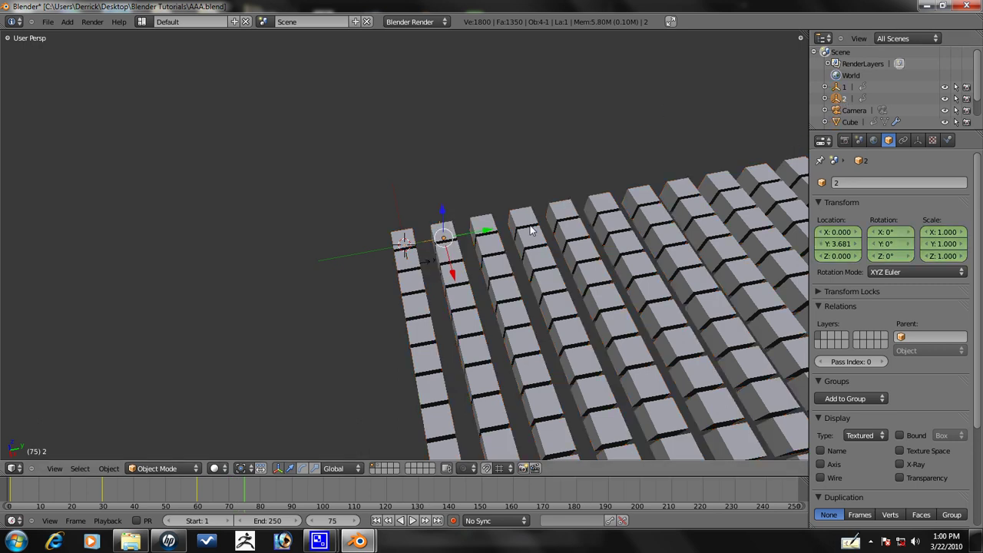
left_click_drag(487, 234, 476, 230)
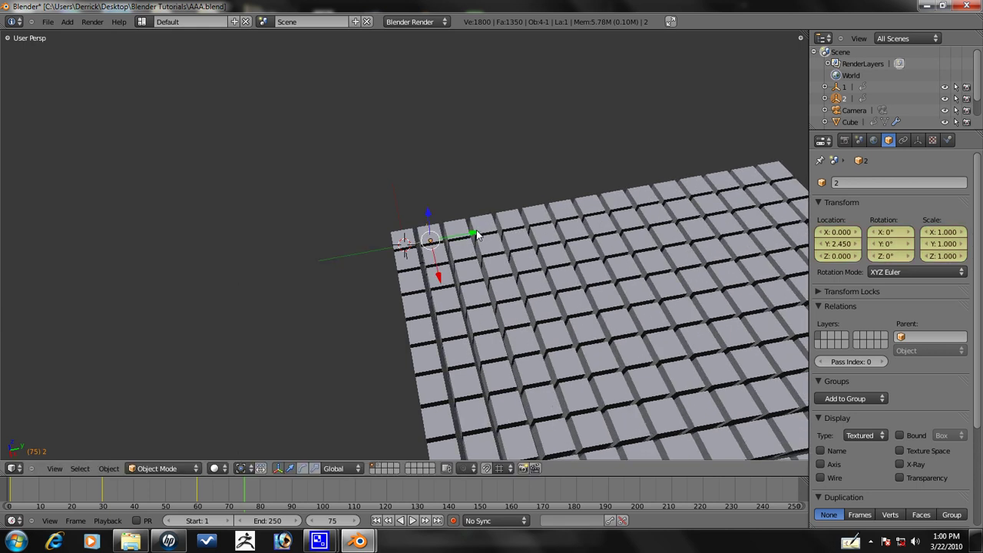
key("i")
left_click(477, 231)
Advance the timeline to frame 100 and view the cube array from the front.
scroll(491, 241, "down", 1)
key("KP_1")
scroll(566, 282, "up", 1)
key("Up")
key("Up")
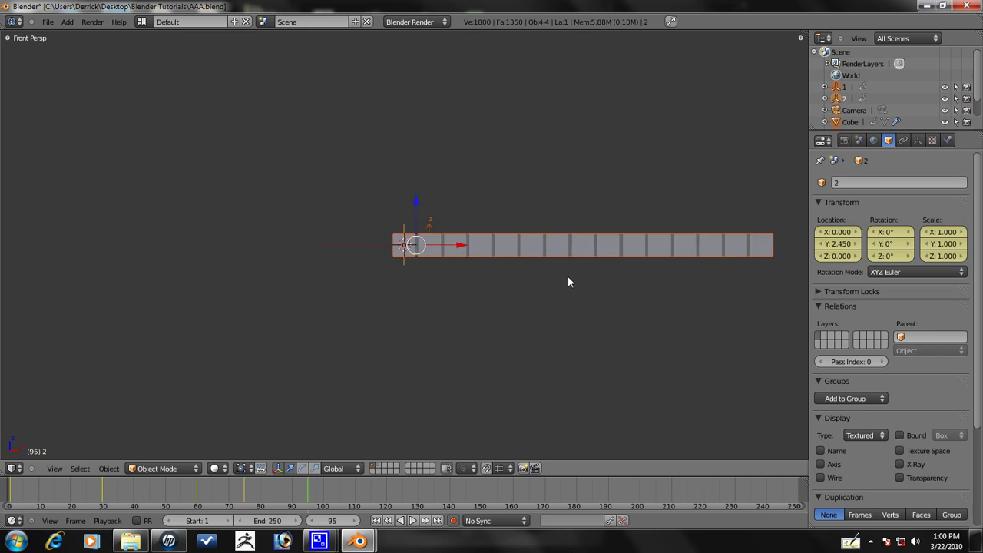
key("Right")
key("Right")
key("Right")
key("Right")
key("Right")
scroll(500, 330, "up", 4)
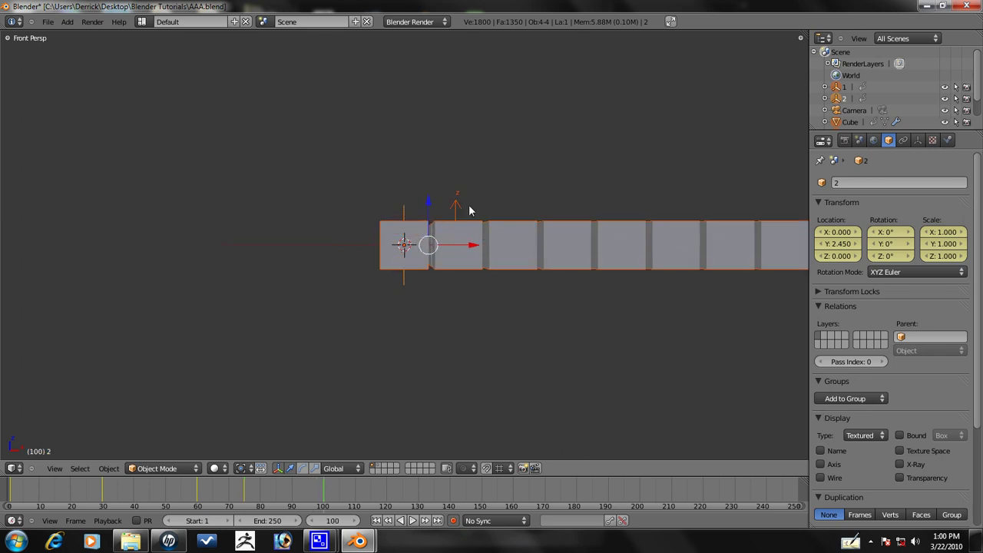
Rotate empty 1 about 23.4° in front view and insert a LocRotScale keyframe for all objects at frame 100.
right_click(461, 211)
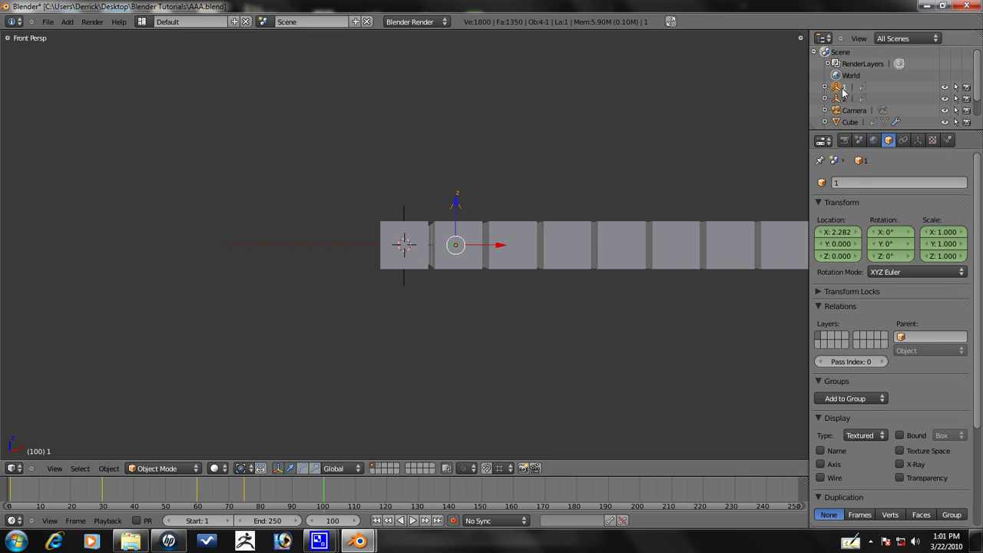
scroll(600, 206, "down", 1)
scroll(573, 213, "down", 3)
middle_click_drag(551, 208, 487, 201, "shift")
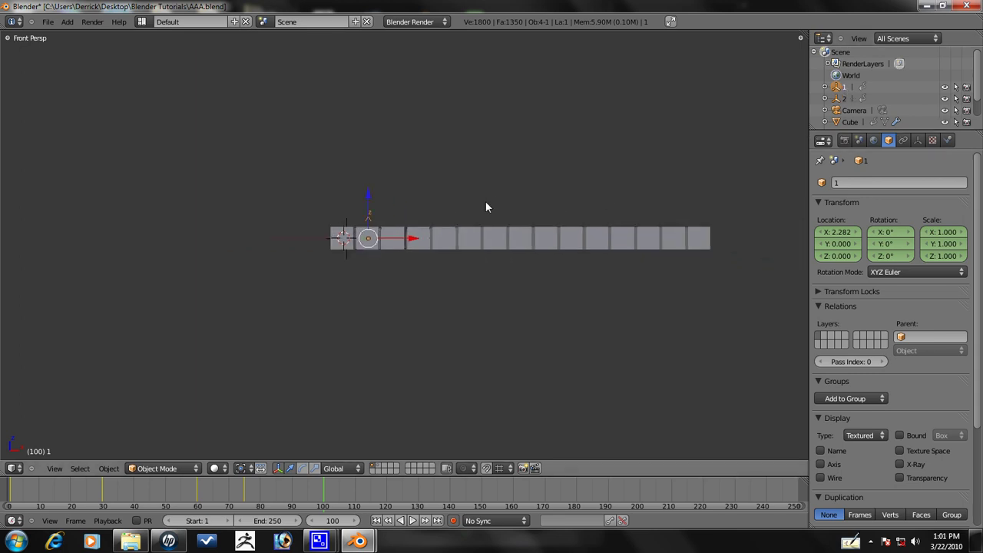
scroll(488, 199, "up", 1)
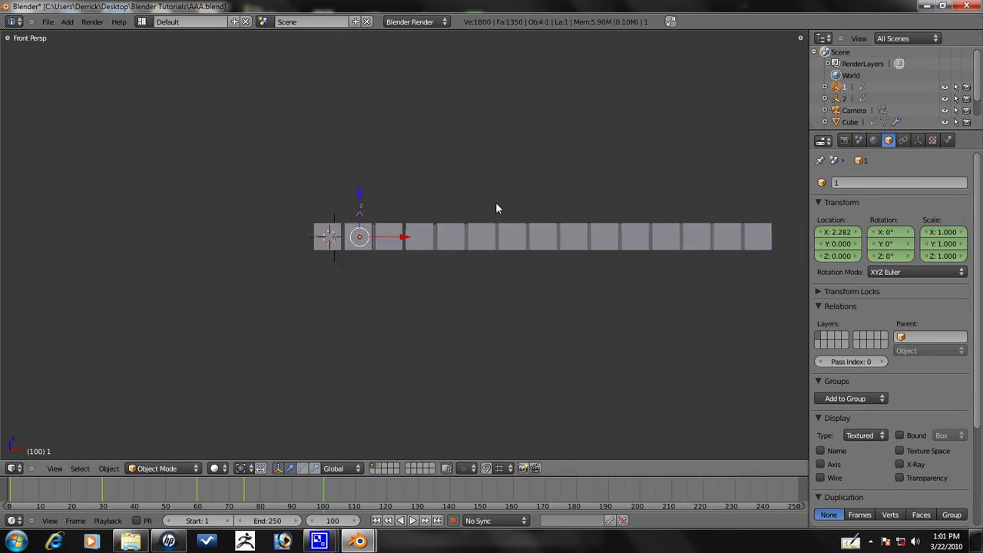
key("r")
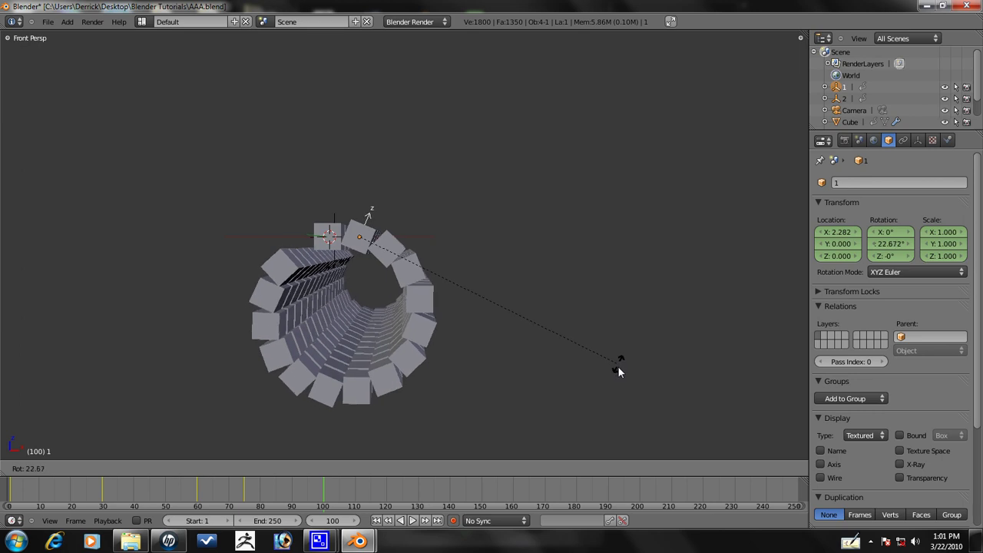
left_click(618, 366)
middle_click_drag(467, 336, 541, 301, "shift")
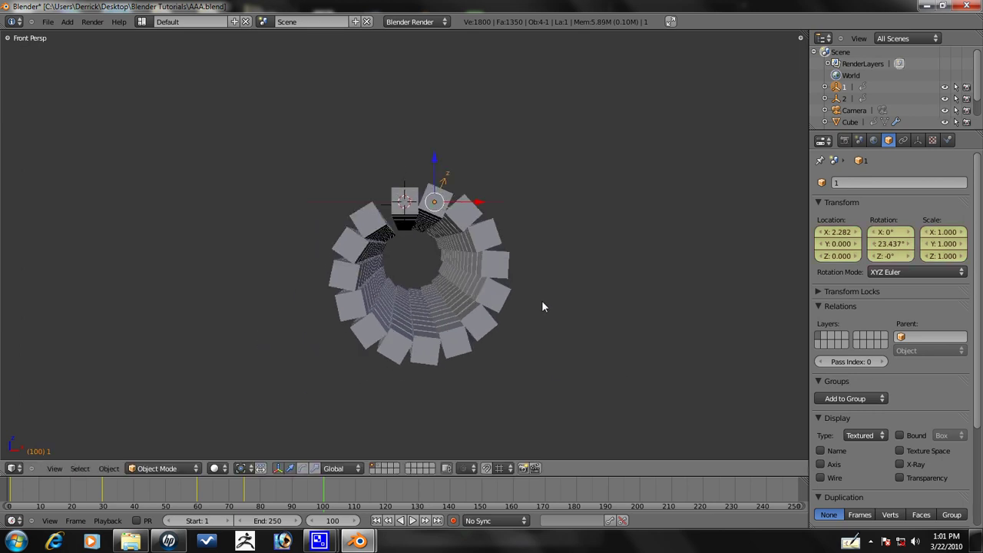
key("i")
left_click(536, 296)
At frame 120, rotate empty 2 around the global Z axis by about 14.7°.
key("Up")
key("Up")
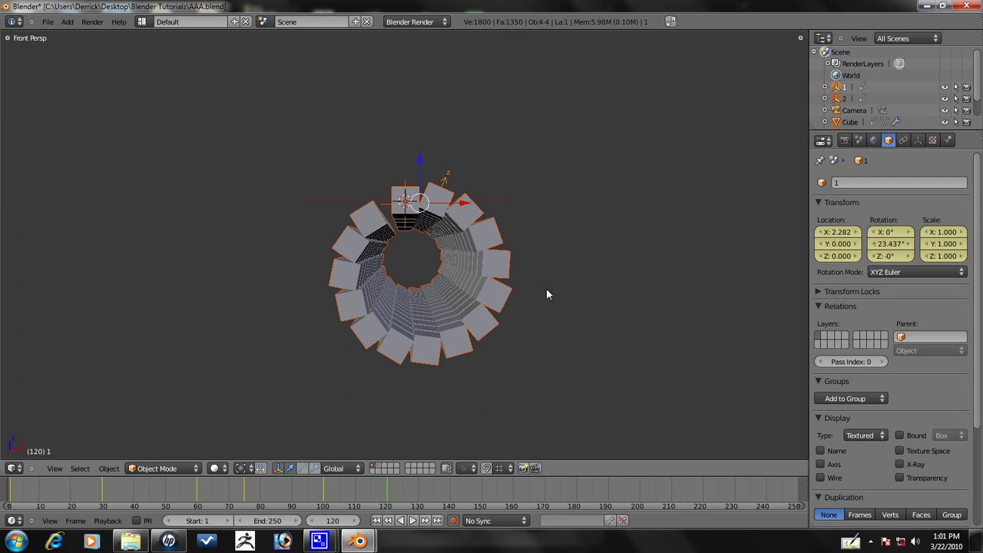
left_click(843, 99)
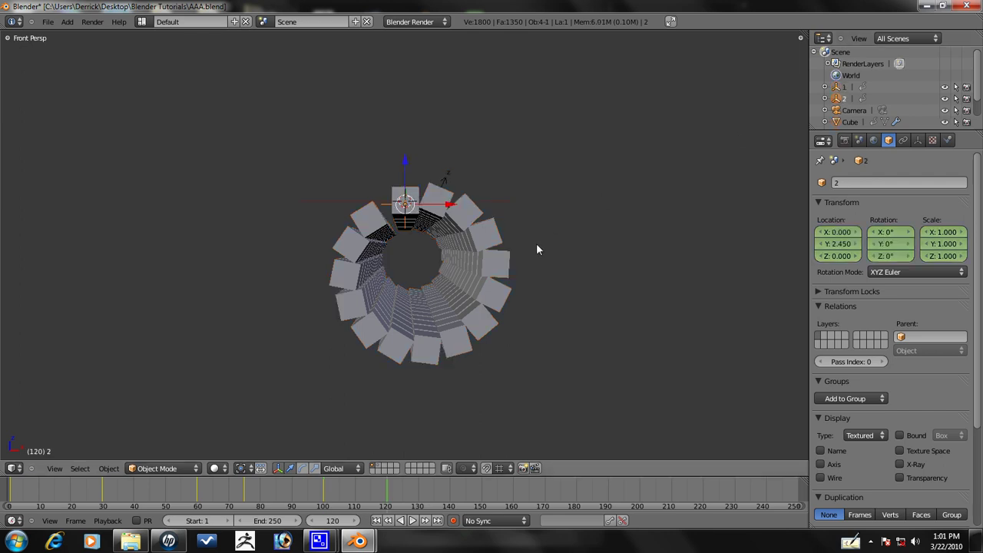
key("r")
key("z")
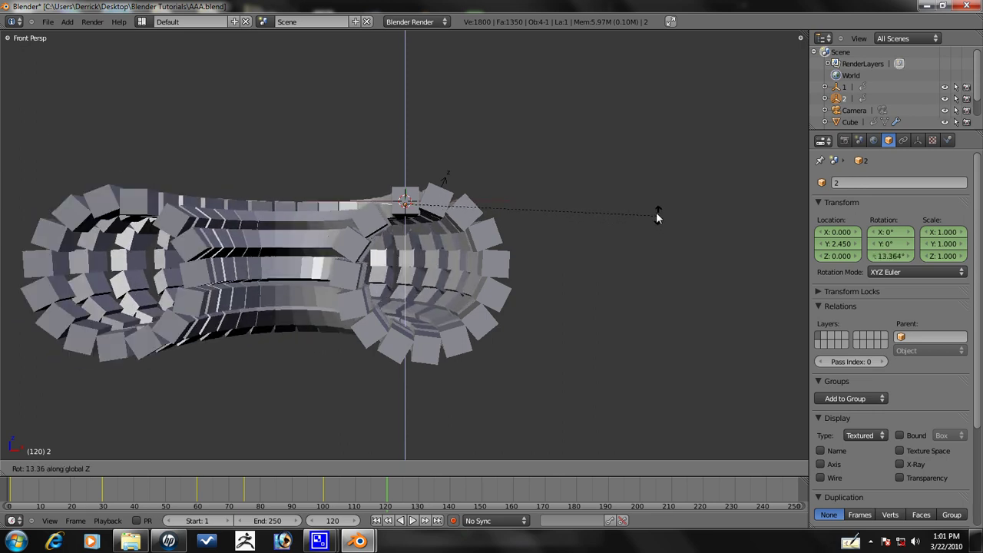
left_click(657, 215)
Insert a LocRotScale keyframe for all objects at frame 120.
middle_click_drag(584, 253, 465, 244)
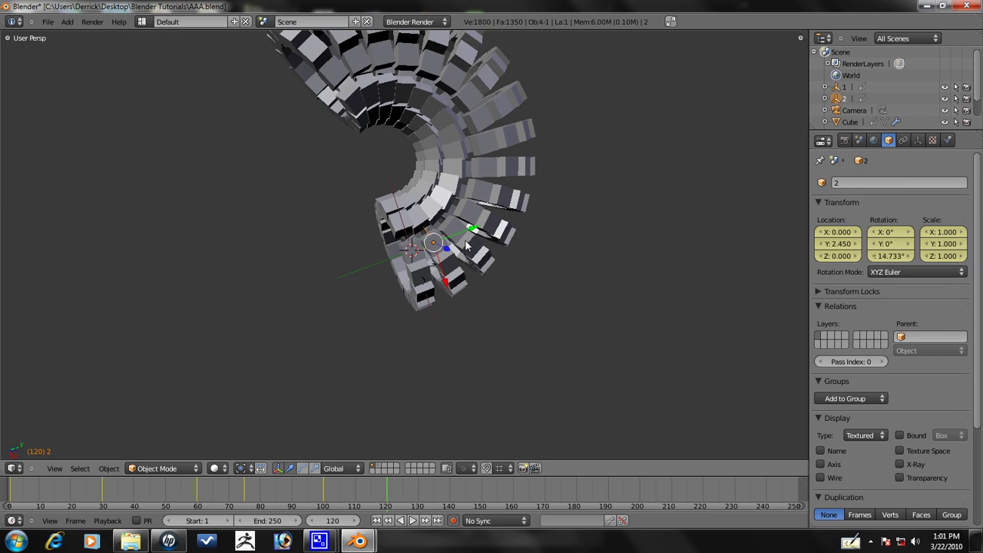
scroll(465, 241, "down", 3)
middle_click_drag(428, 207, 426, 221, "shift")
key("a")
key("i")
left_click(426, 221)
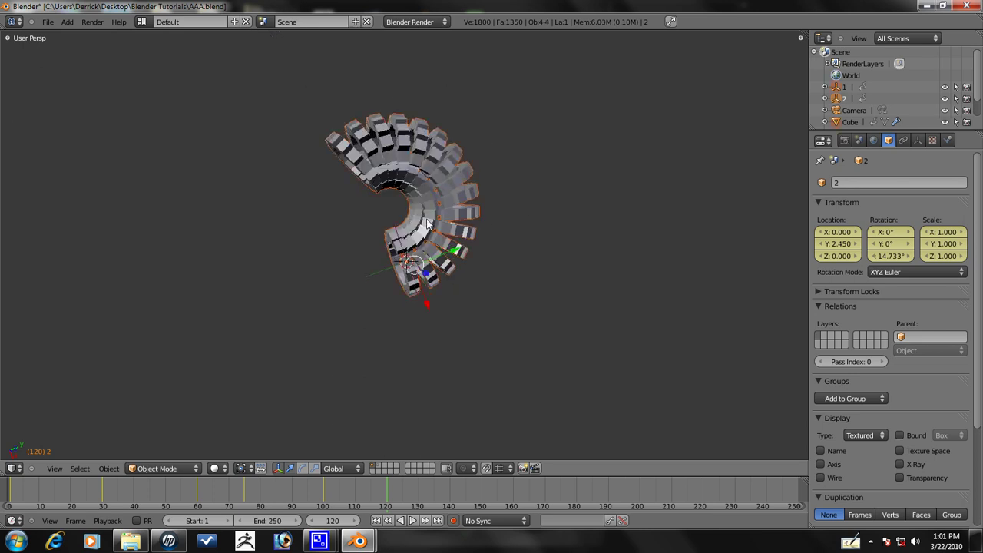
Advance the timeline to frame 135 and view the cube array from the front.
scroll(460, 281, "up", 1)
middle_click_drag(467, 263, 397, 323)
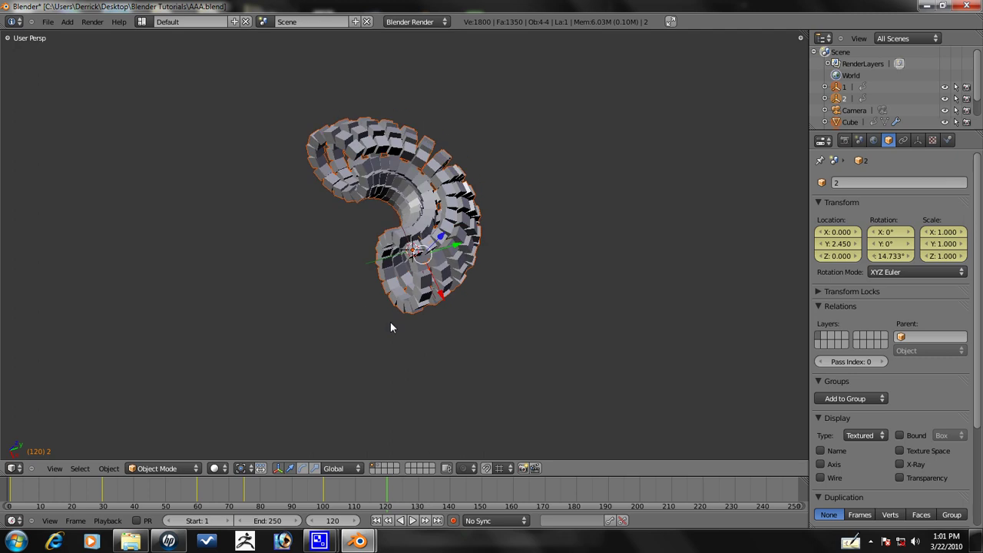
key("alt+a")
key("Down")
key("Down")
key("Left")
key("Left")
key("Left")
key("alt+a")
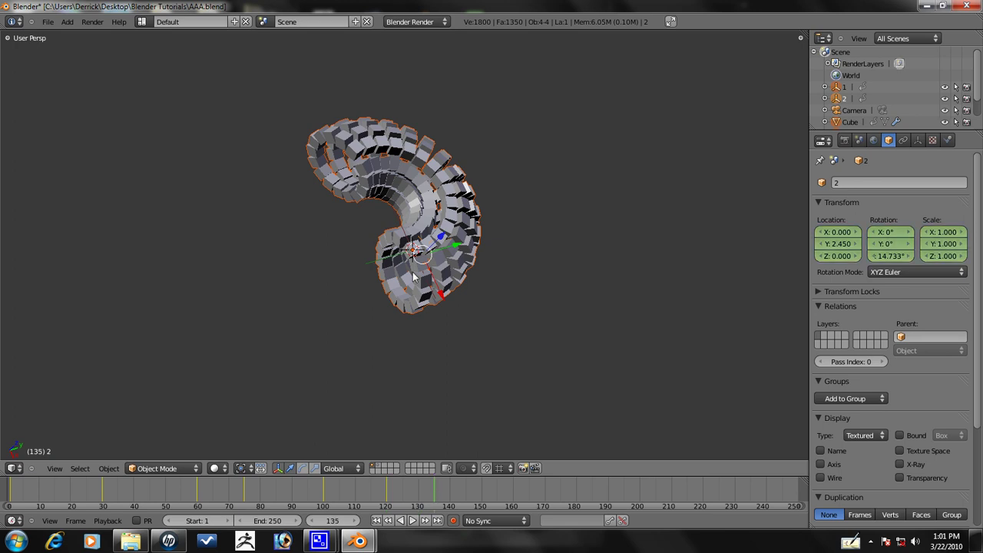
key("KP_1")
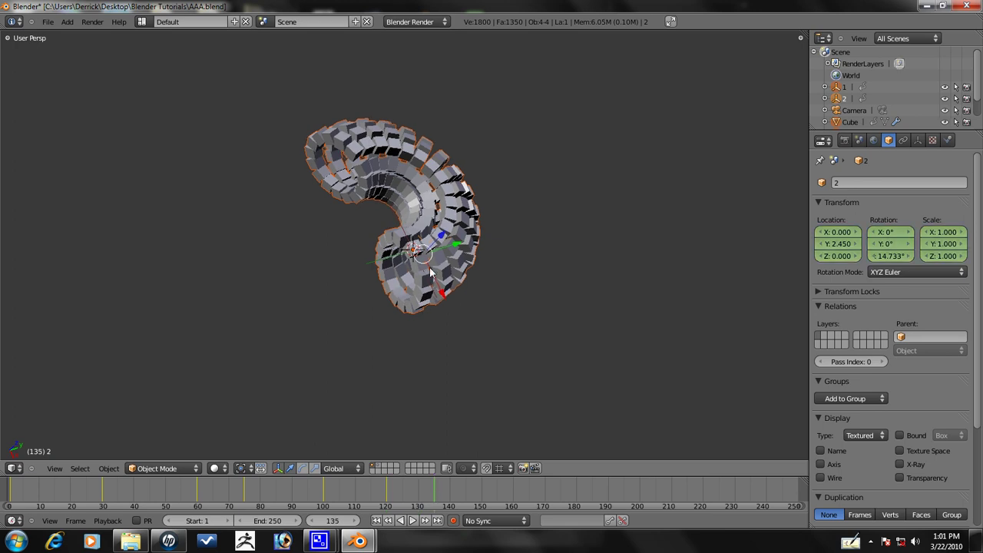
scroll(391, 238, "up", 2)
right_click(448, 258)
key("r")
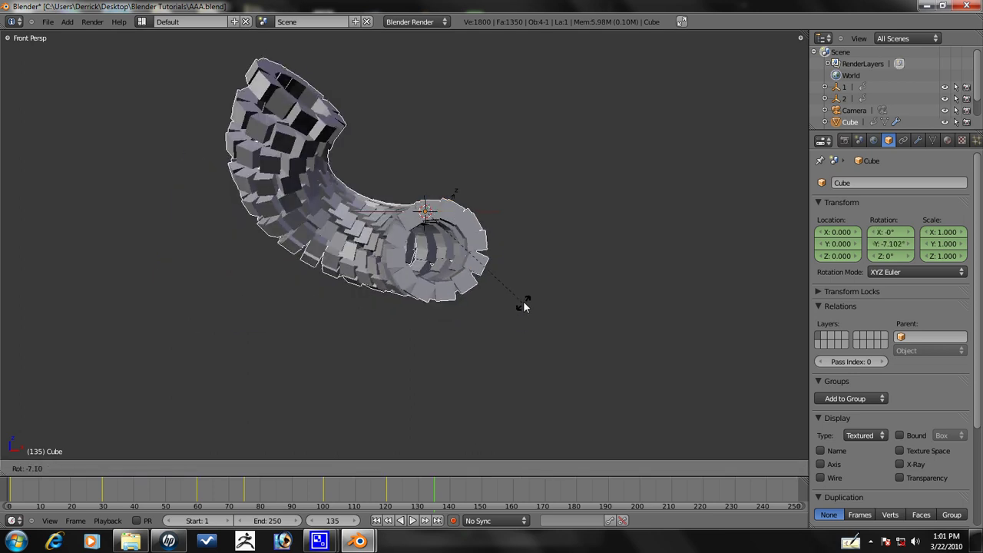
key("Escape")
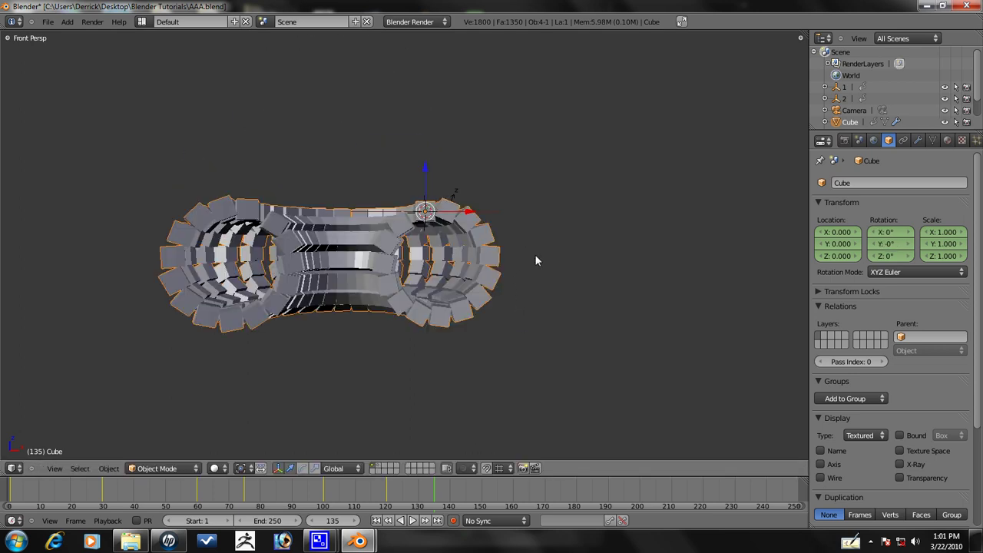
key("g")
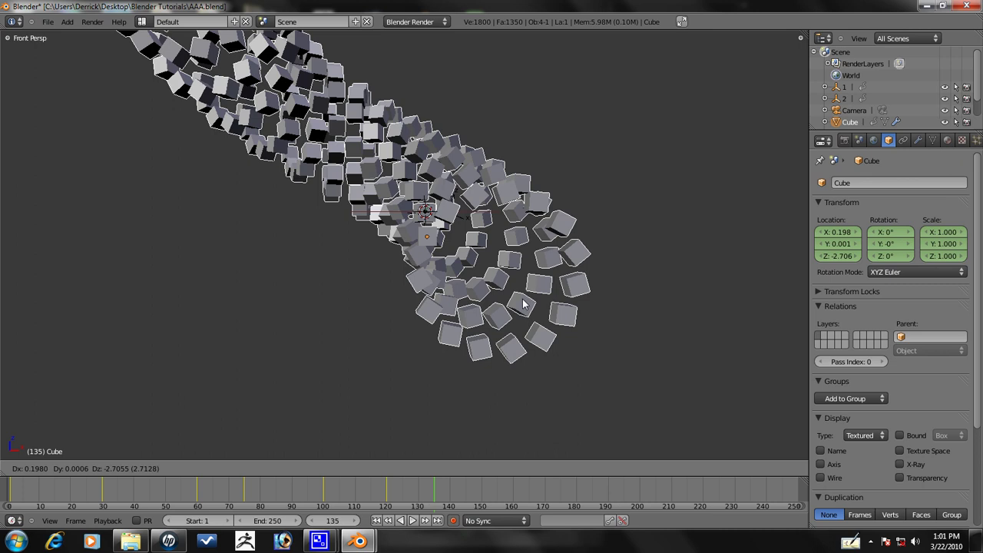
key("Escape")
Rotate empty 1 in front view to about -24.4° on Y and insert a LocRotScale keyframe for all objects at frame 135.
right_click(455, 196)
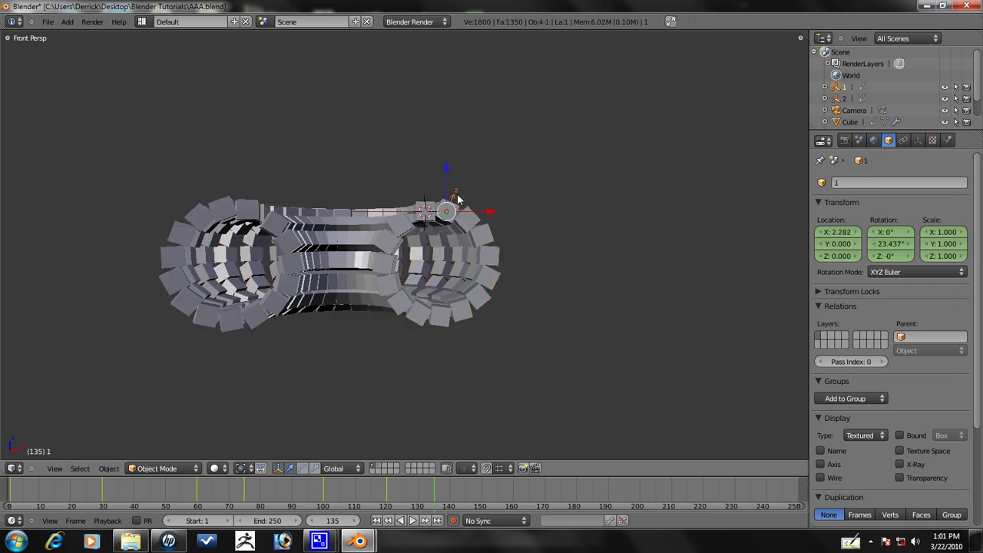
key("r")
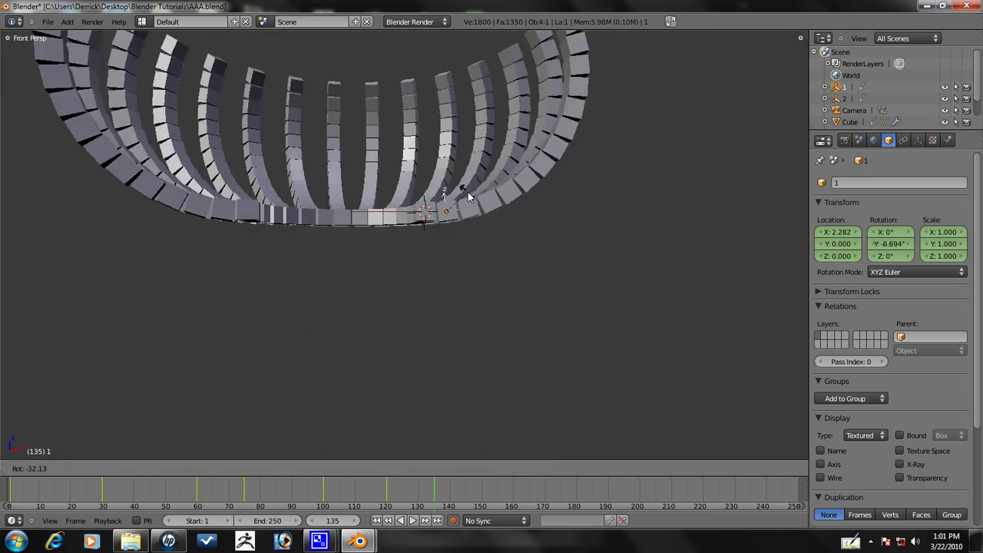
left_click(472, 202)
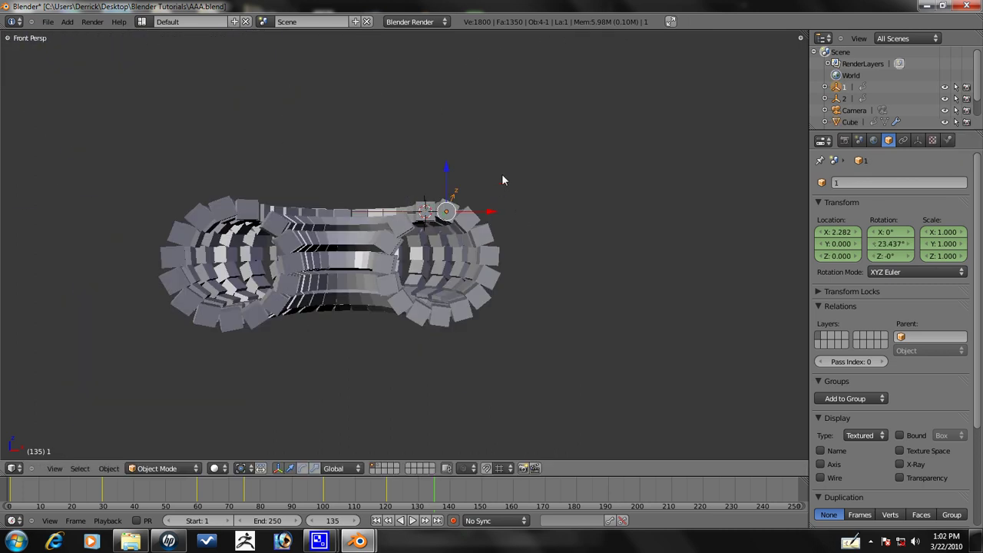
key("r")
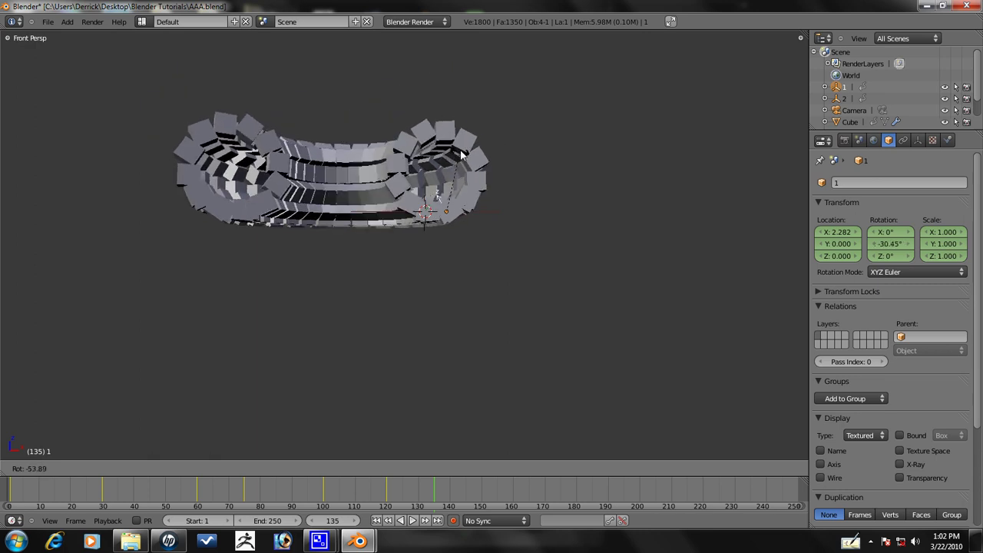
left_click(474, 133)
key("a")
key("i")
left_click(530, 138)
Return to frame 1, hide the transform manipulator and play the animation through past frame 135.
left_click_drag(66, 497, 14, 497)
left_click(376, 520)
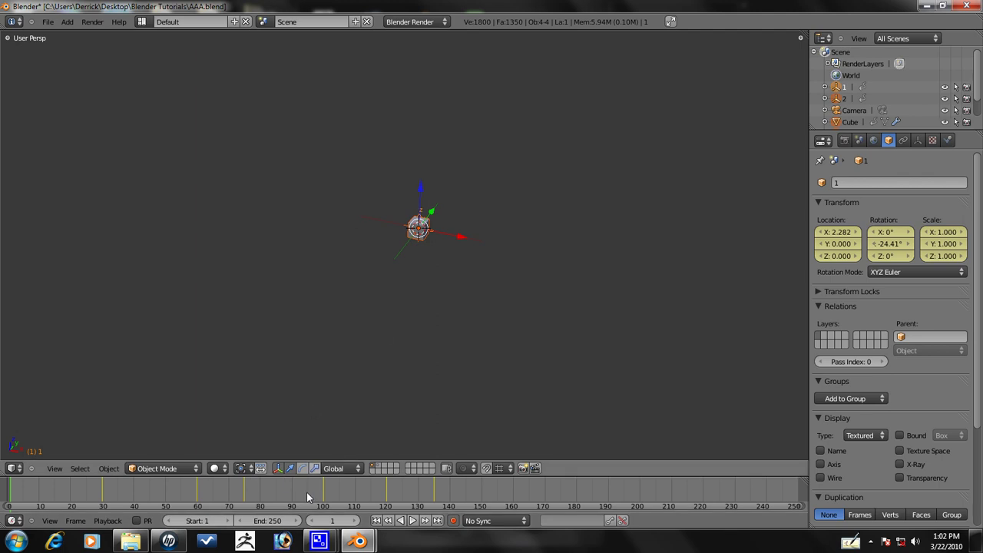
left_click(278, 469)
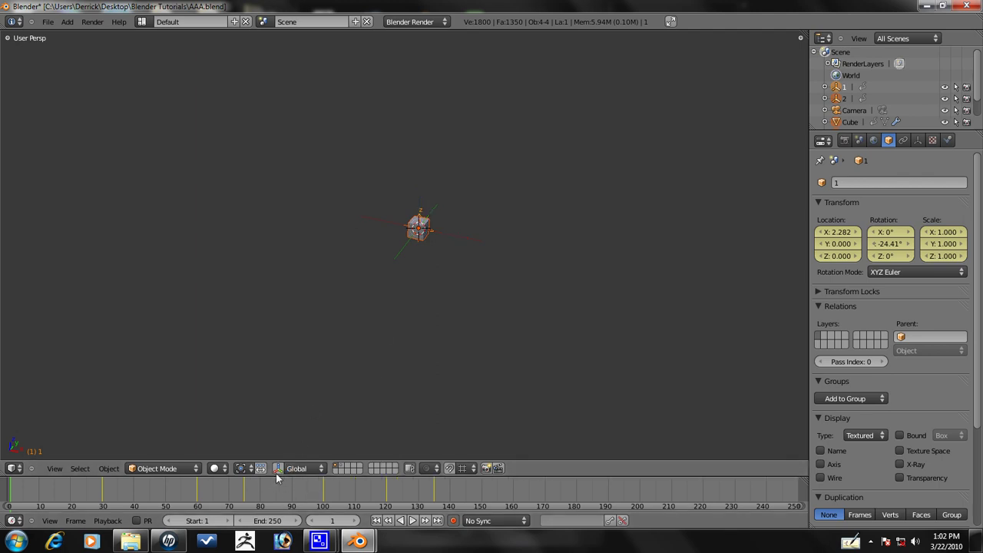
key("alt+a")
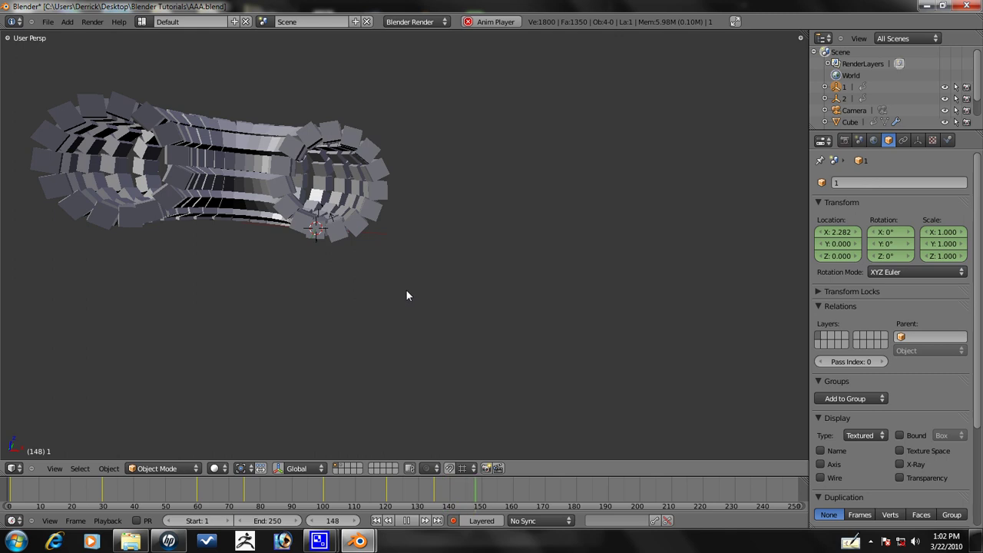
key("Escape")
Move the timeline to frame 160 and centre the array in front view.
left_click(434, 491)
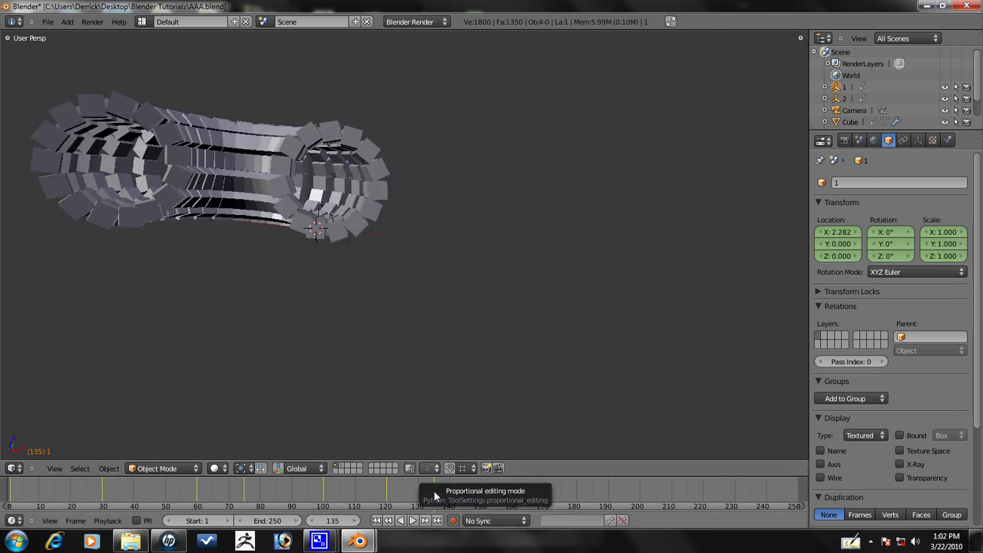
key("KP_1")
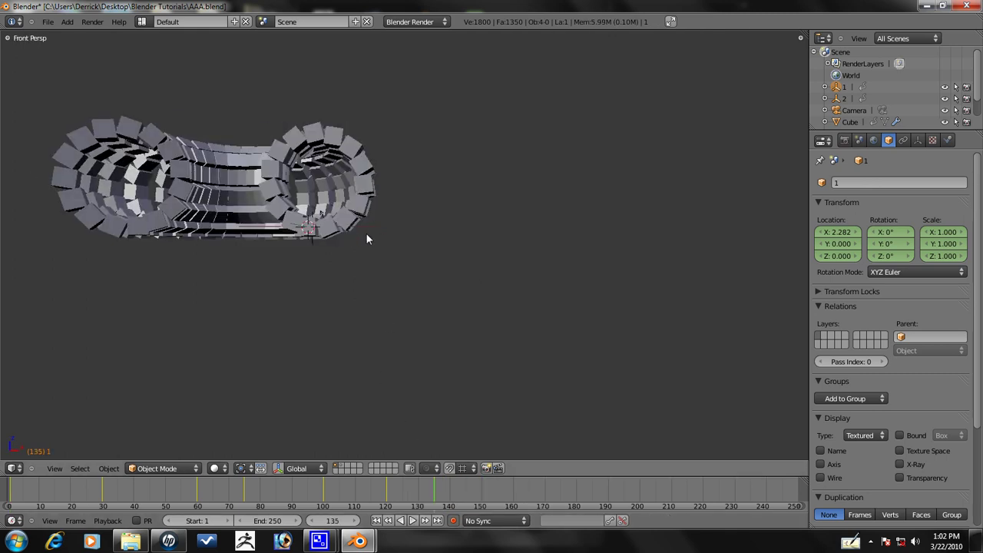
key("KP_Decimal")
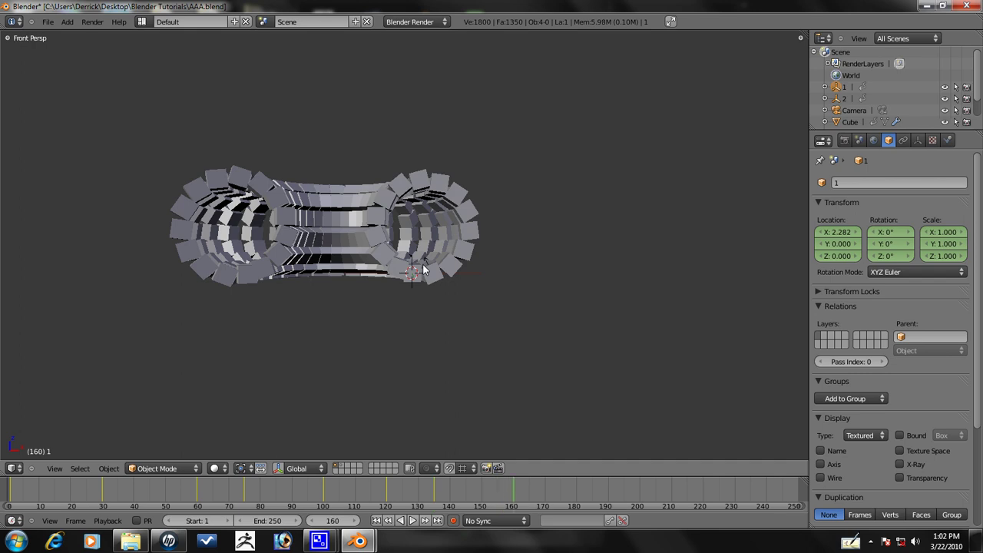
key("r")
key("r")
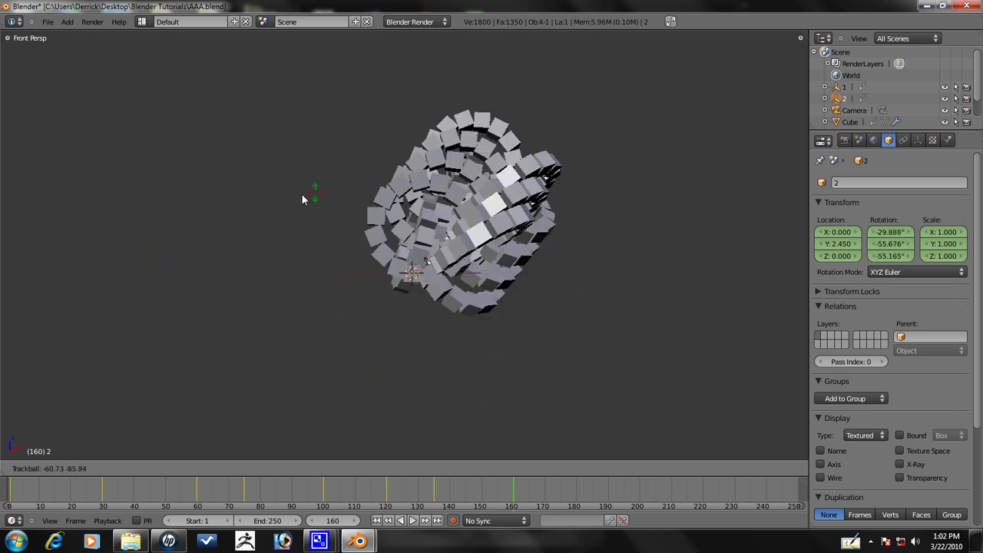
key("Escape")
At frame 160, rotate empty 1 around the global Y axis by about 44.7°.
left_click(843, 87)
key("r")
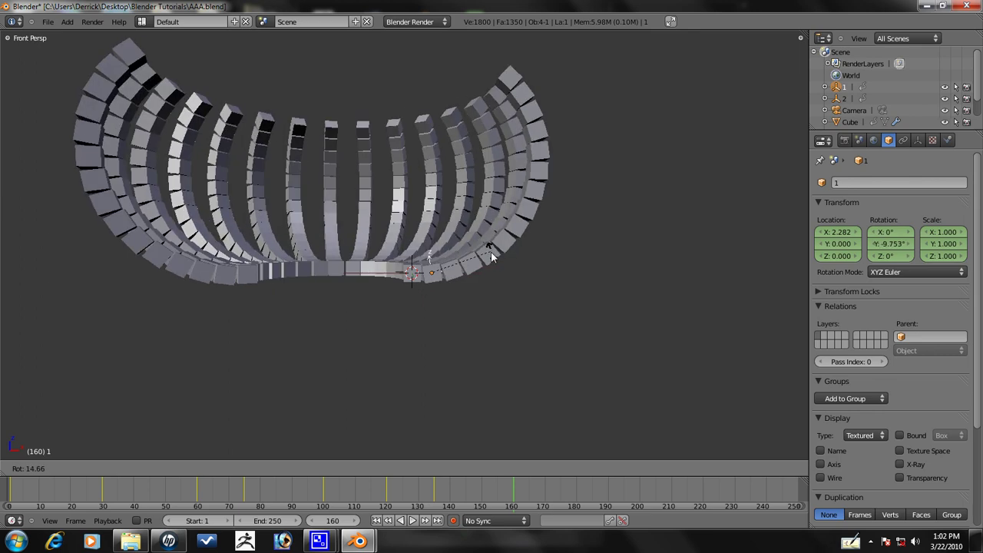
key("x")
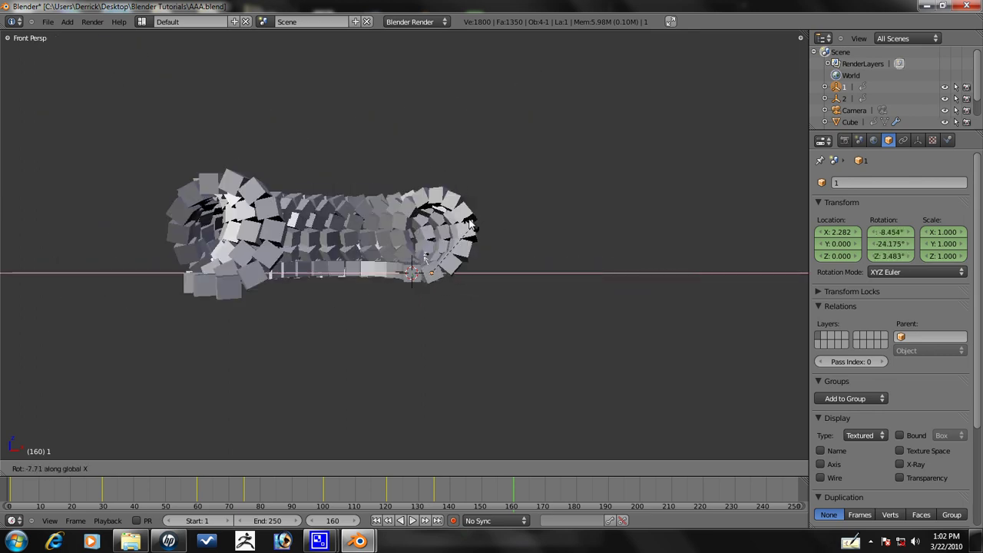
key("Escape")
key("r")
key("y")
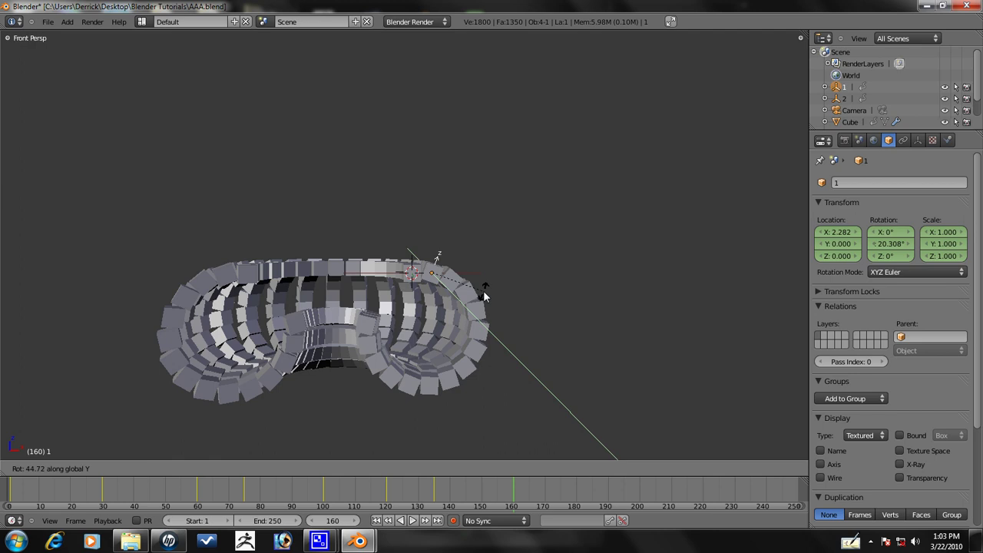
left_click(484, 296)
Insert a LocRotScale keyframe for all objects at frame 160 and advance the timeline to frame 170.
scroll(475, 296, "down", 1)
middle_click_drag(461, 298, 453, 332)
key("a")
key("a")
key("i")
left_click(452, 315)
key("Up")
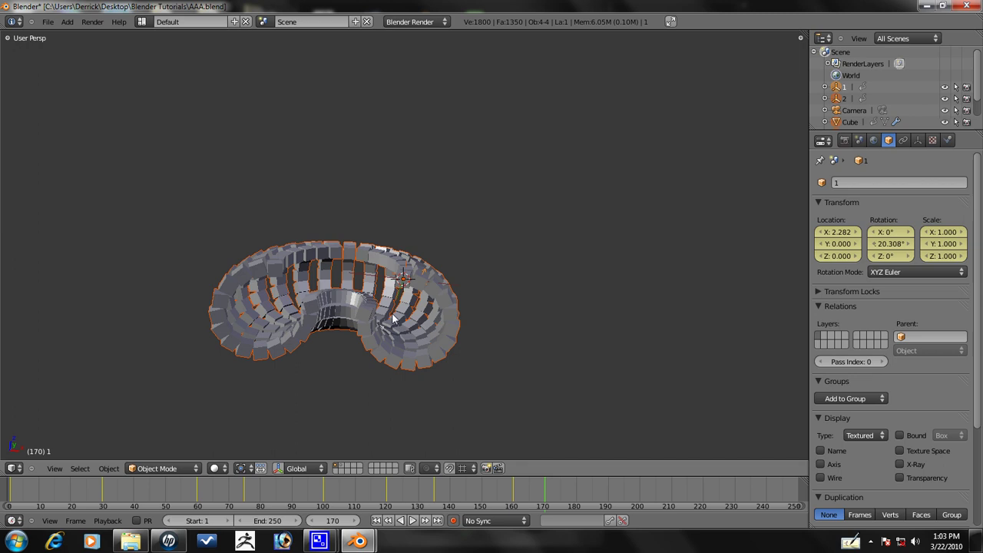
right_click(409, 276)
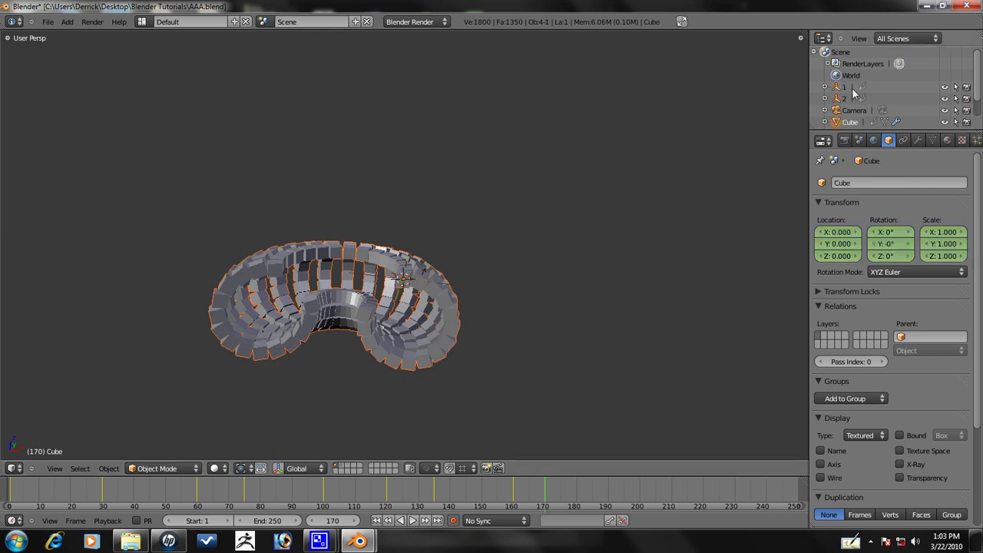
key("r")
key("z")
key("x")
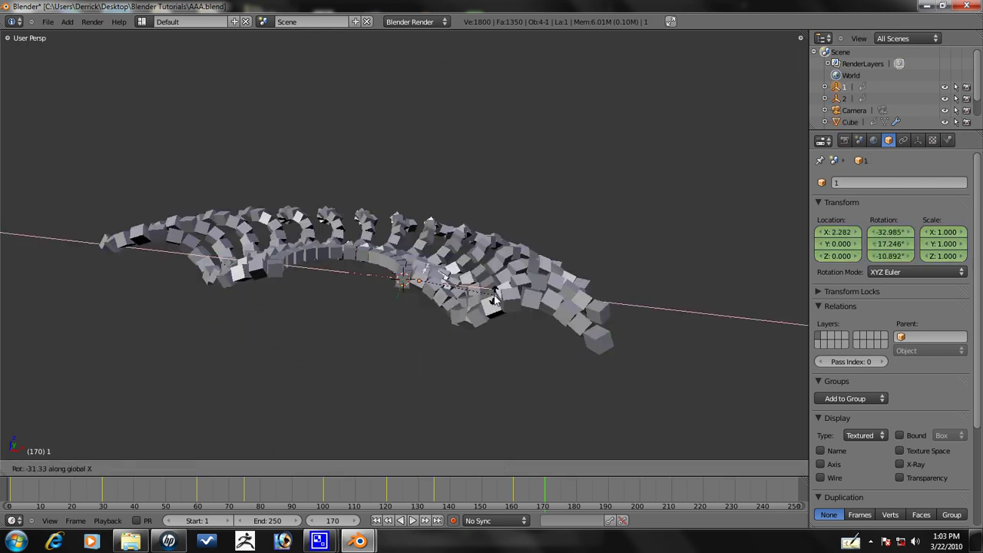
right_click(498, 269)
key("r")
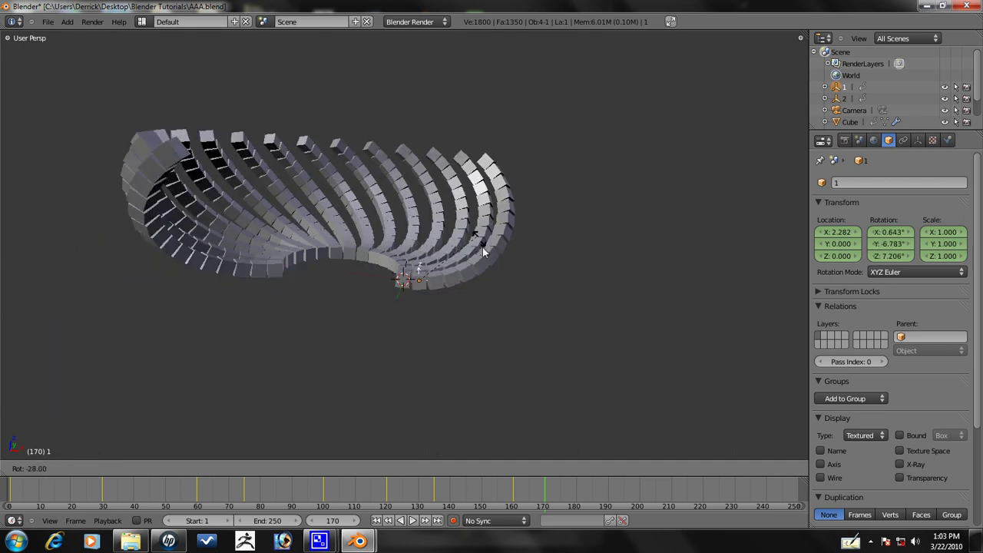
right_click(485, 268)
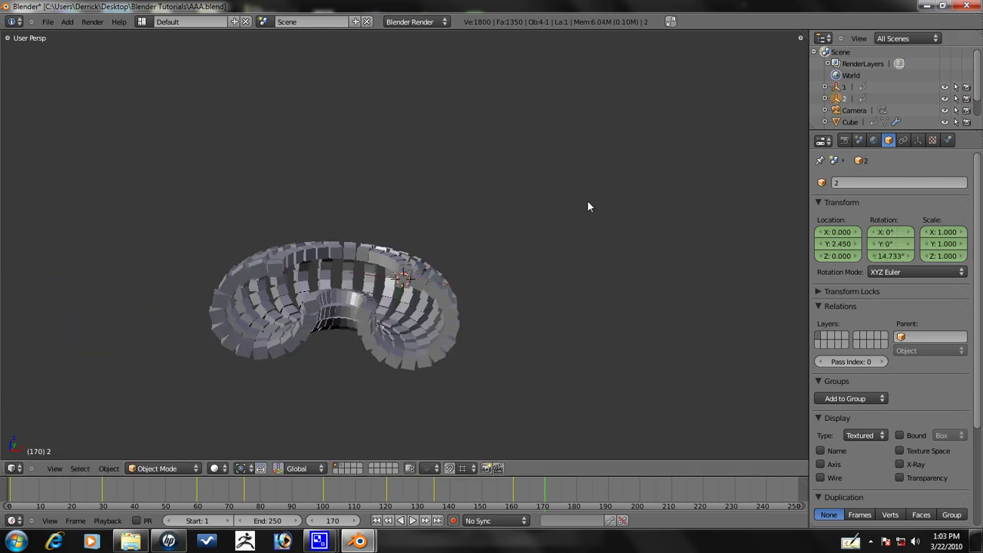
key("r")
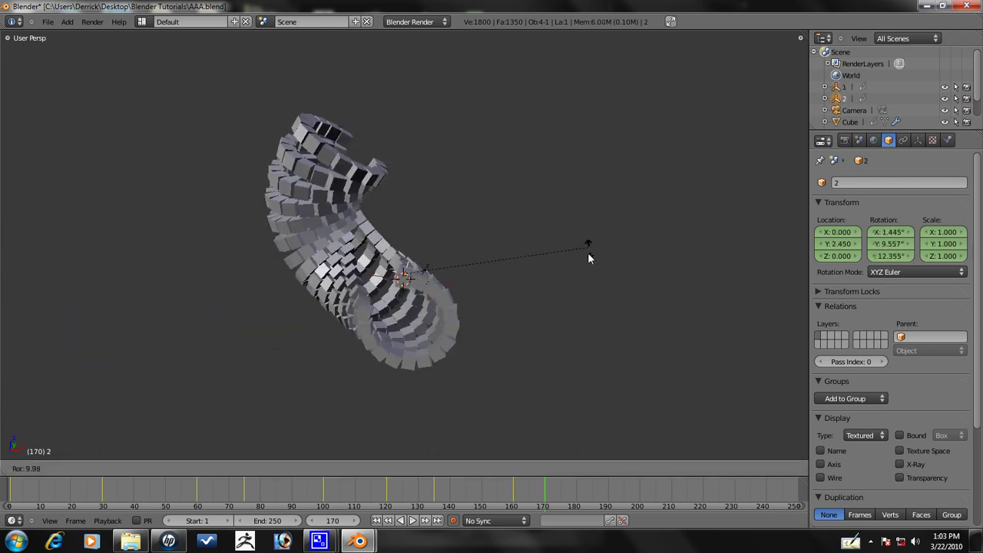
key("z")
left_click(397, 310)
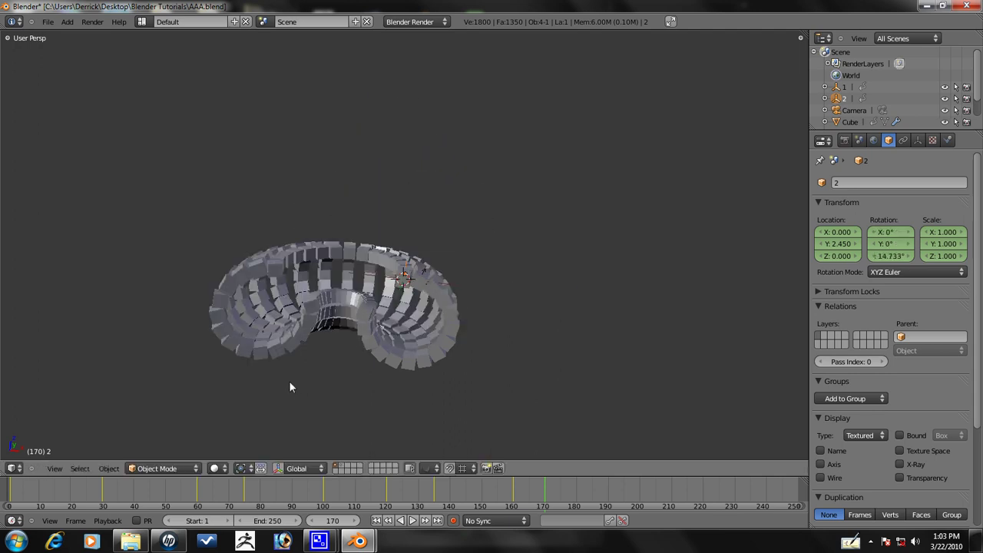
At frame 170, rotate empty 2 by about 89.4° in front view.
key("KP_1")
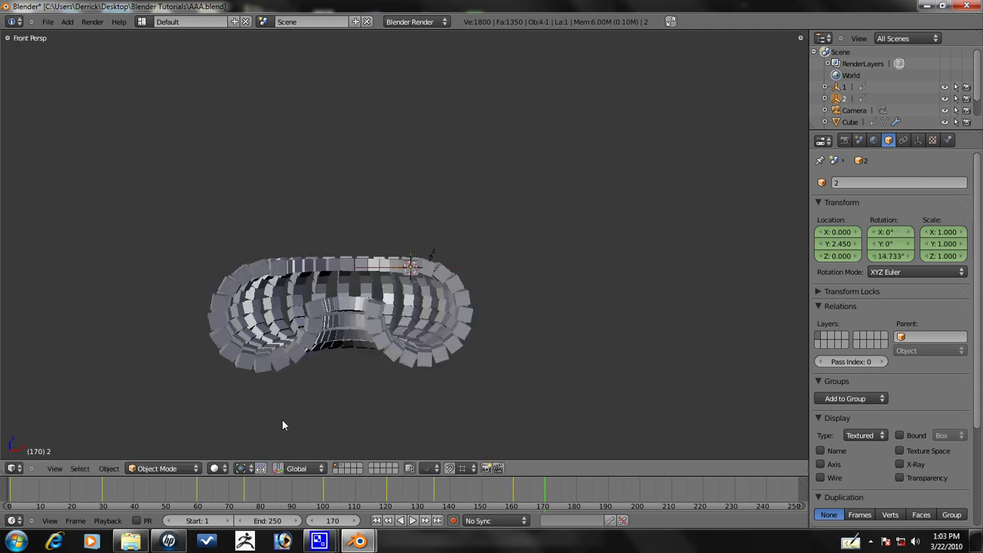
key("r")
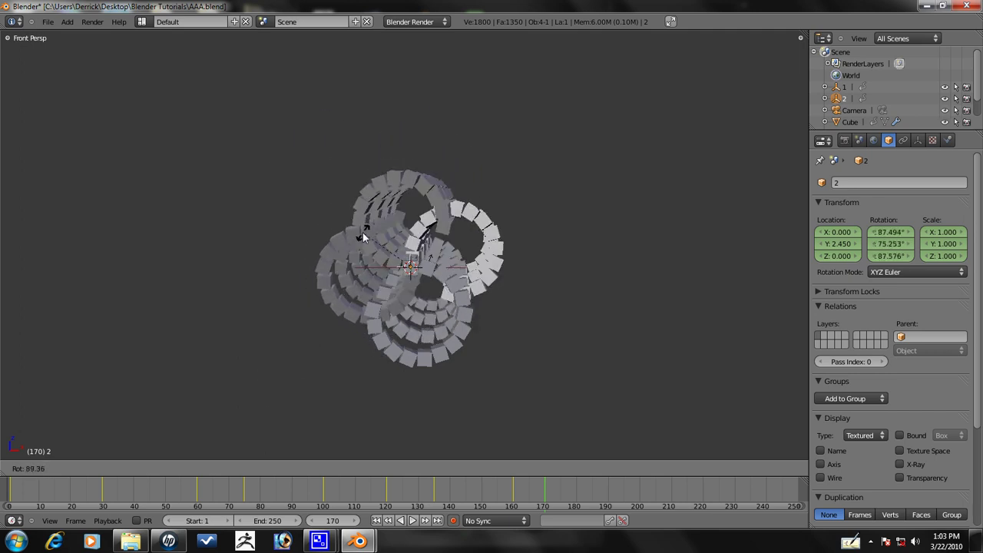
left_click(363, 233)
middle_click_drag(362, 232, 310, 269)
Insert a LocRotScale keyframe for all objects at frame 170 and advance the timeline to frame 190.
key("a")
key("i")
left_click(331, 316)
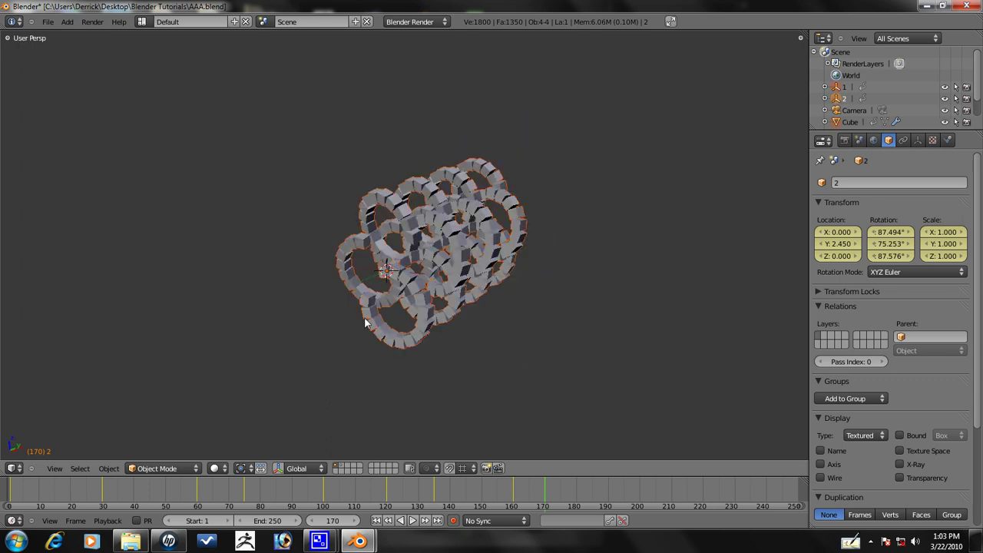
key("Up")
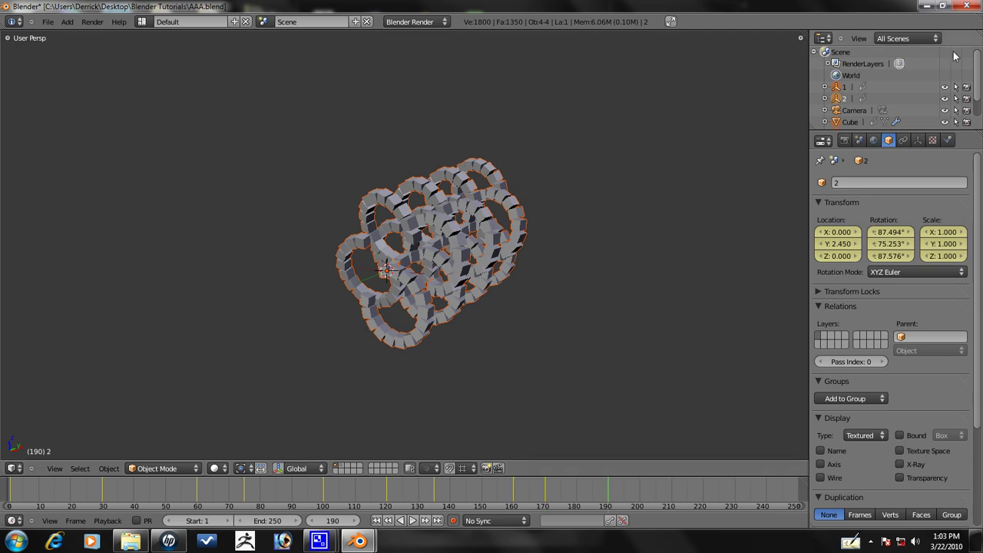
left_click(843, 101)
key("s")
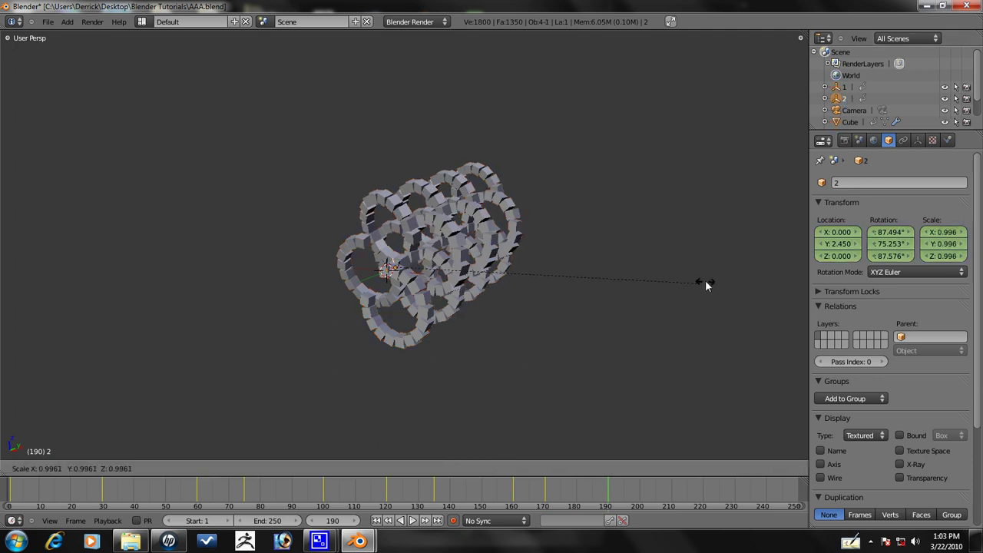
key("Escape")
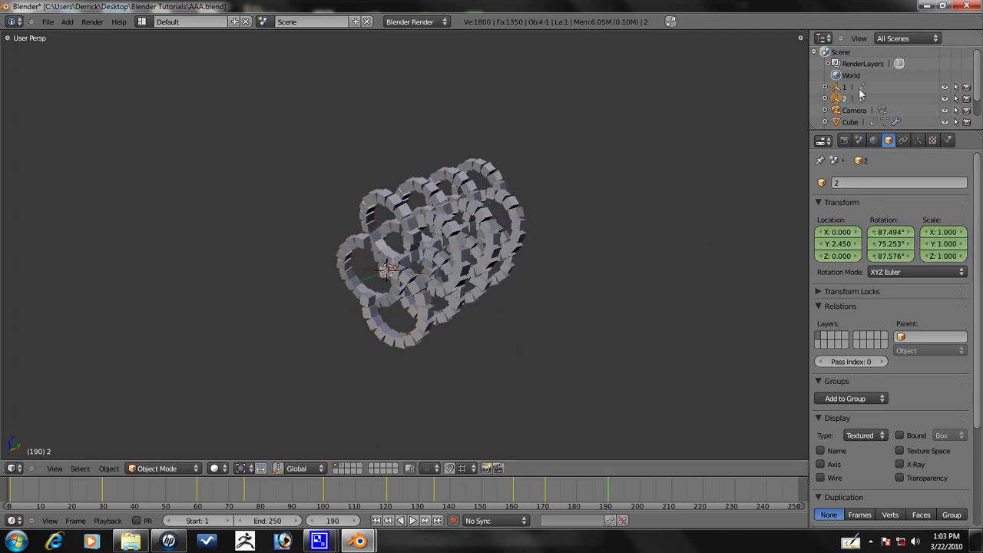
At frame 190, scale empty 1 uniformly to about 0.918.
key("s")
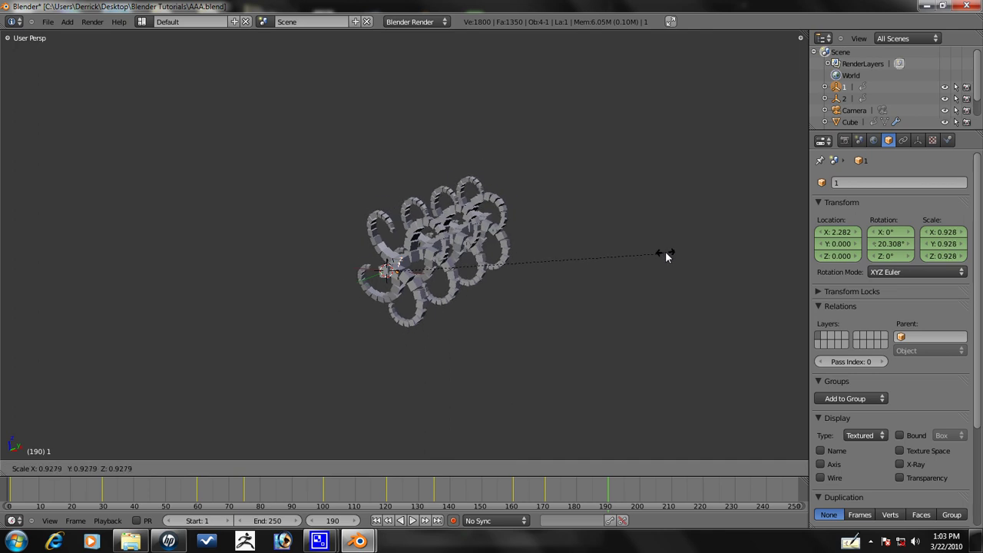
left_click(662, 244)
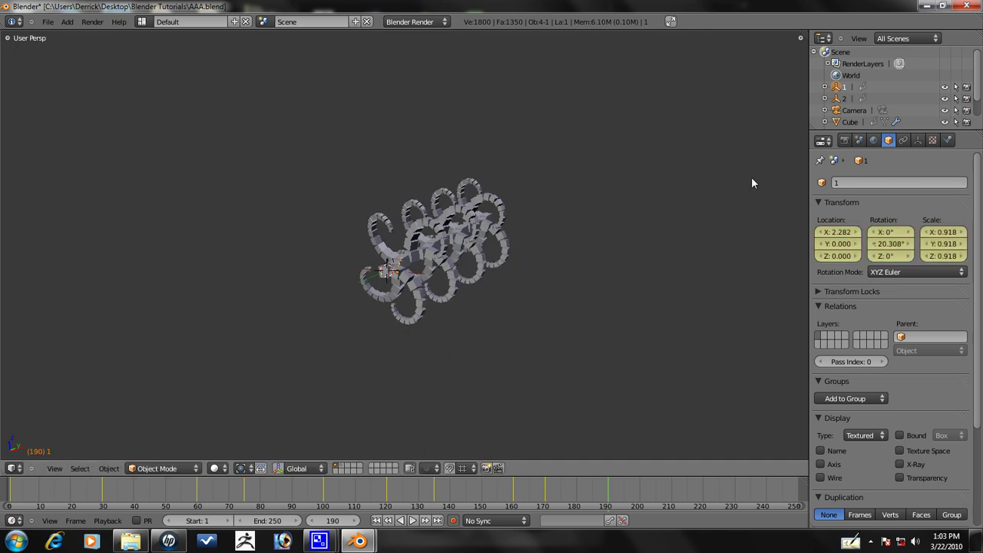
At frame 190, scale empty 2 uniformly to about 0.955.
left_click(844, 98)
key("s")
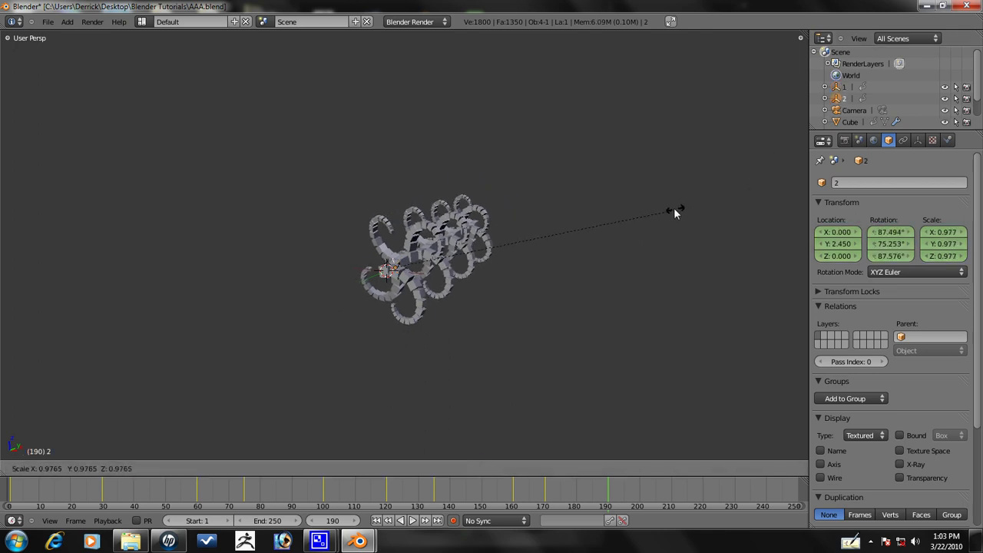
left_click(593, 257)
scroll(583, 286, "up", 2)
Insert a LocRotScale keyframe for all objects at frame 190 and advance the timeline to frame 230.
key("a")
key("a")
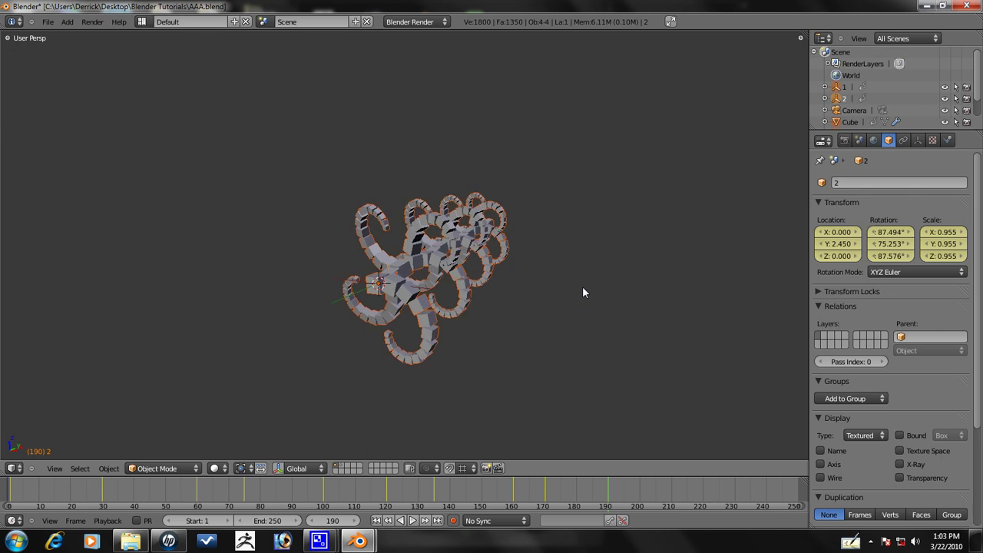
key("i")
left_click(584, 288)
middle_click_drag(481, 384, 570, 291)
scroll(486, 299, "down", 2)
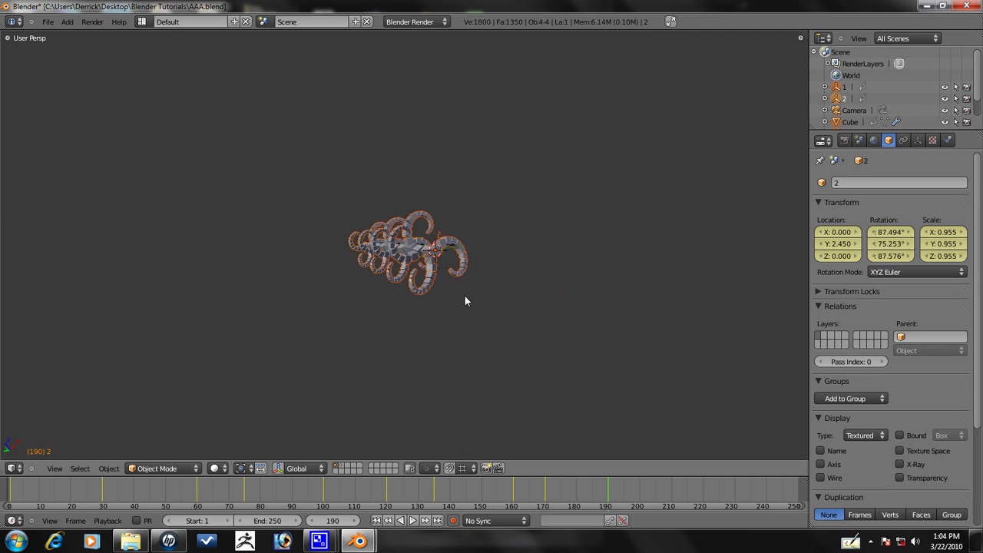
scroll(562, 258, "up", 4)
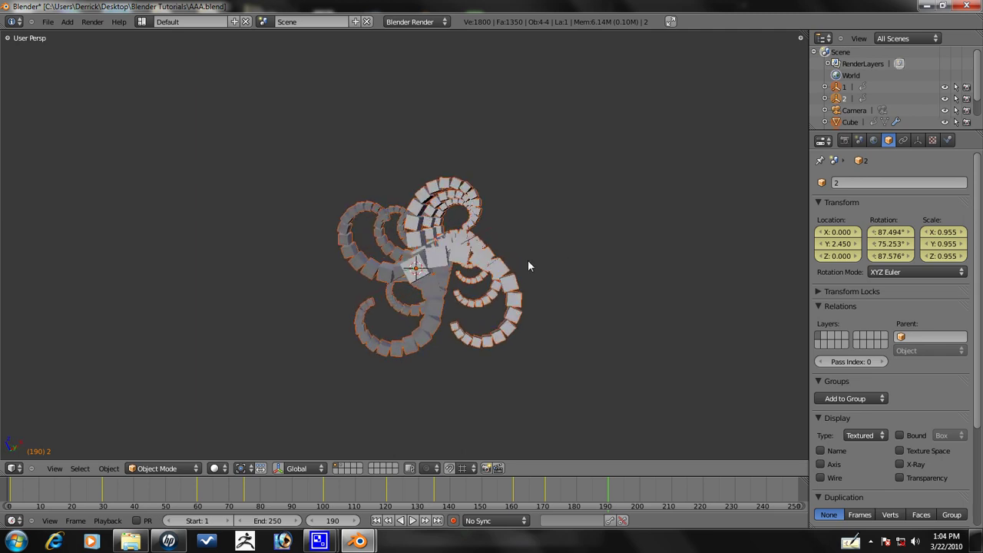
key("Up")
At frame 230, rotate empty 1 freehand in the perspective view.
middle_click_drag(344, 256, 522, 245)
right_click(432, 296)
key("r")
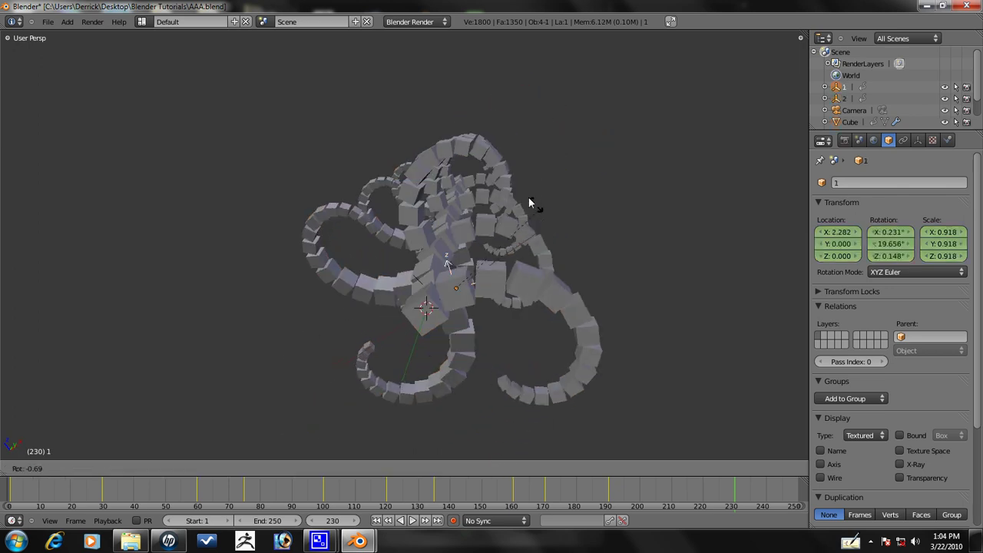
left_click(455, 209)
At frame 230, try rotating empty 2 freehand and scale it uniformly to about 1.001.
left_click(844, 98)
key("r")
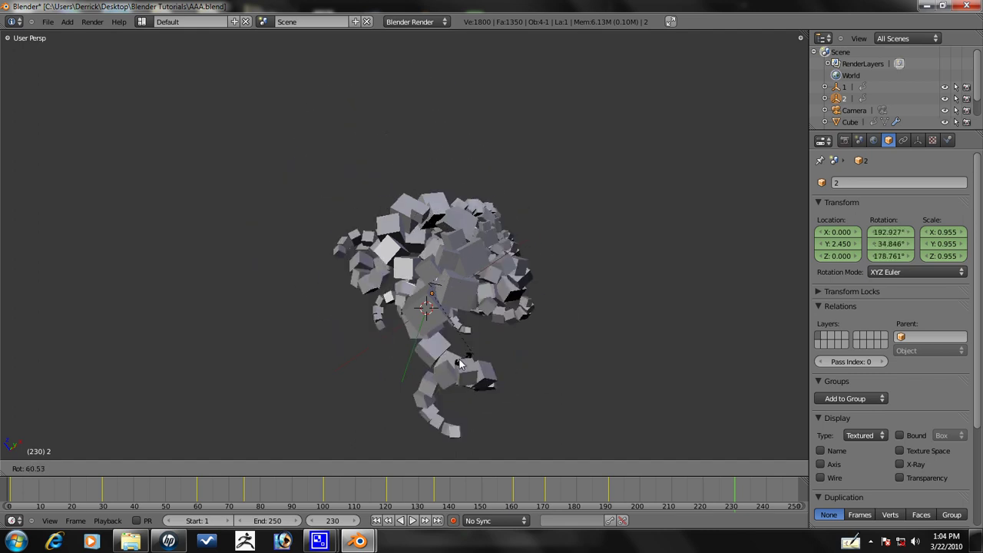
left_click(458, 363)
middle_click_drag(430, 300, 549, 173)
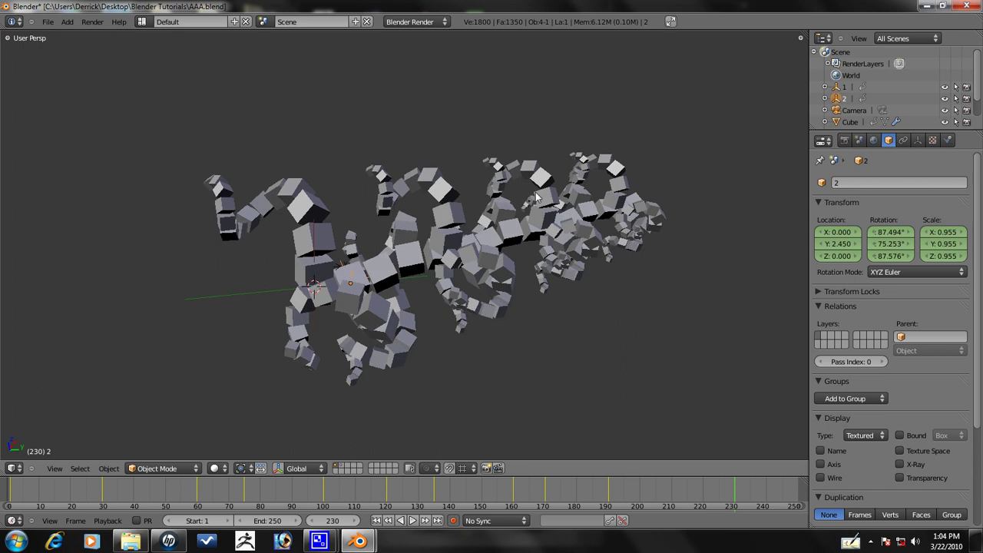
key("r")
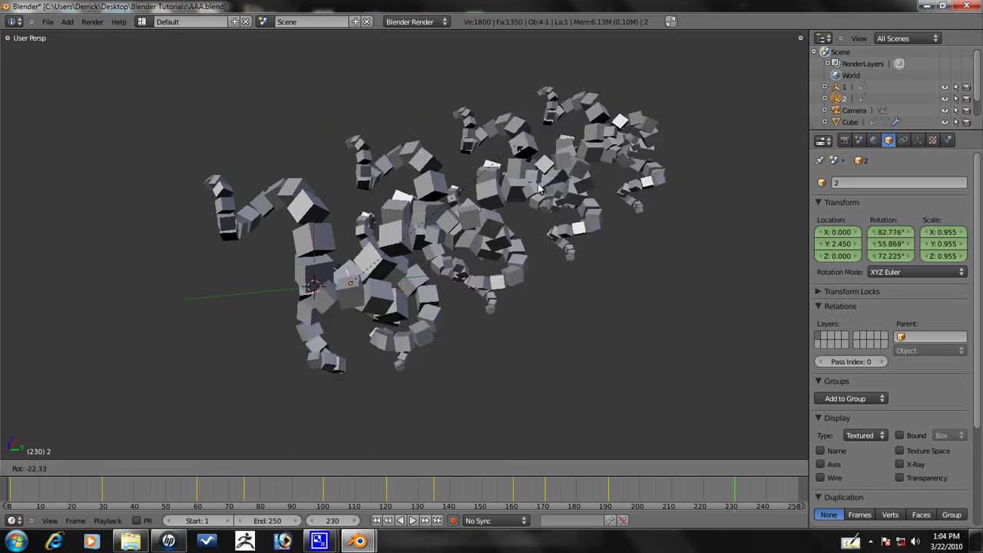
key("s")
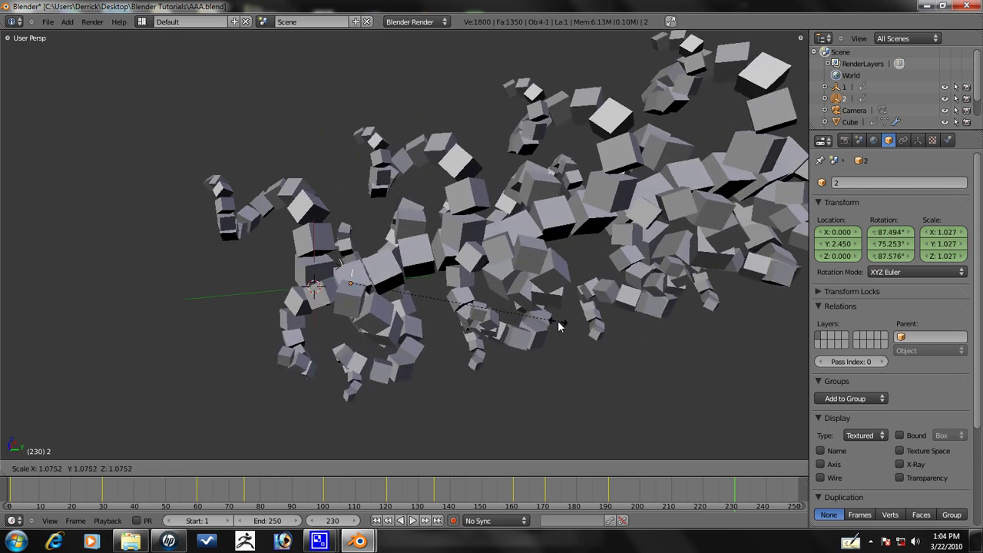
left_click(549, 313)
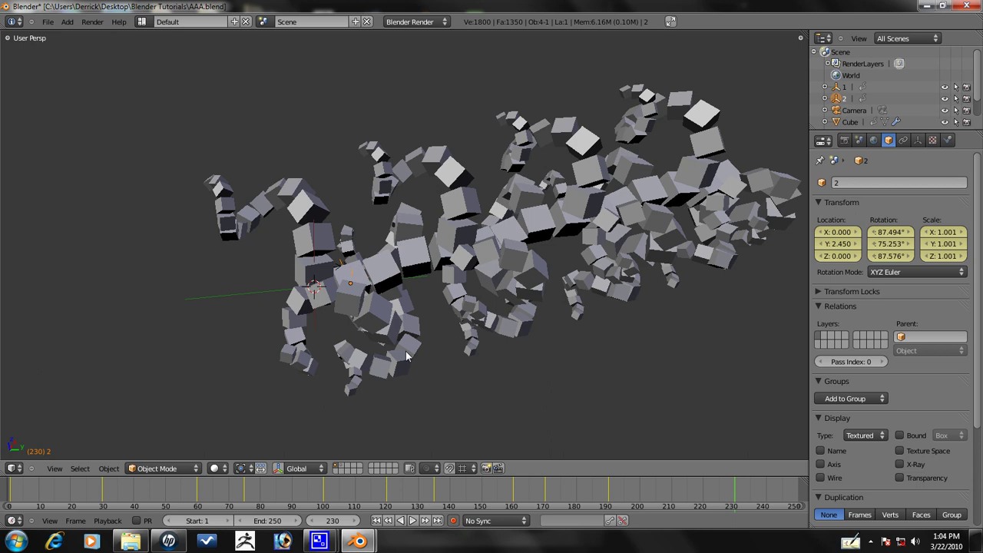
At frame 230, rotate the cube freehand to about X -27.4°, Y 9.7° and Z 23.4°.
right_click(423, 347)
scroll(423, 347, "down", 4)
middle_click_drag(423, 346, 477, 298)
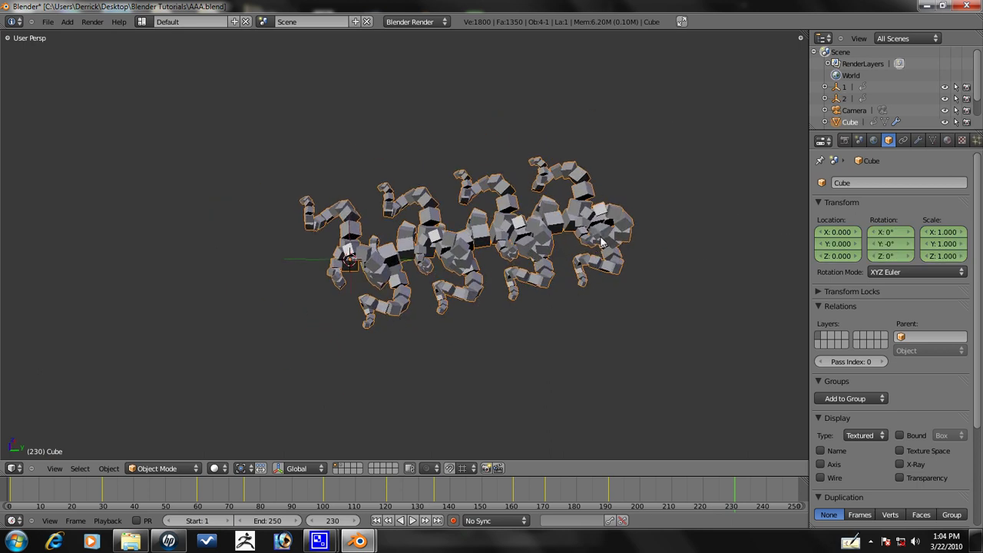
key("r")
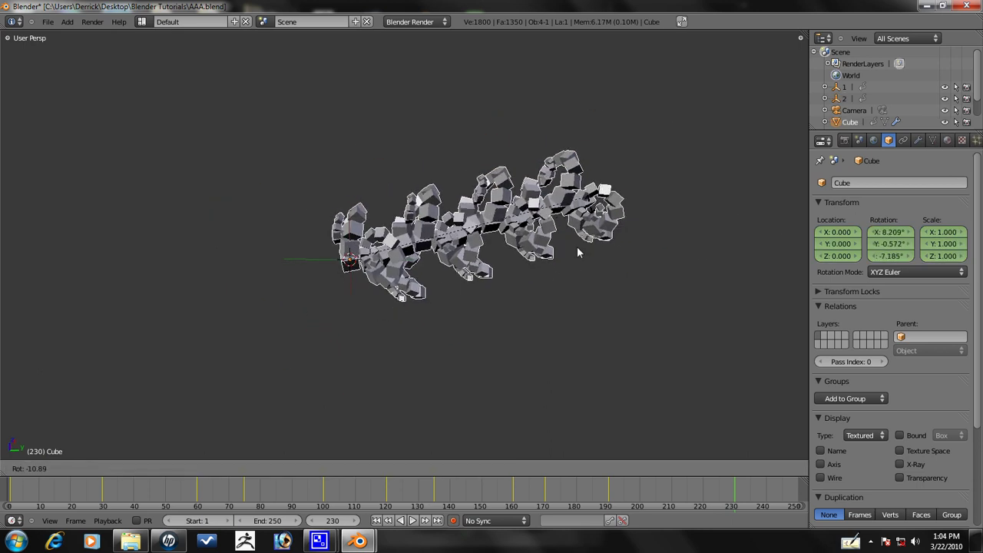
left_click(527, 376)
middle_click_drag(501, 273, 624, 244)
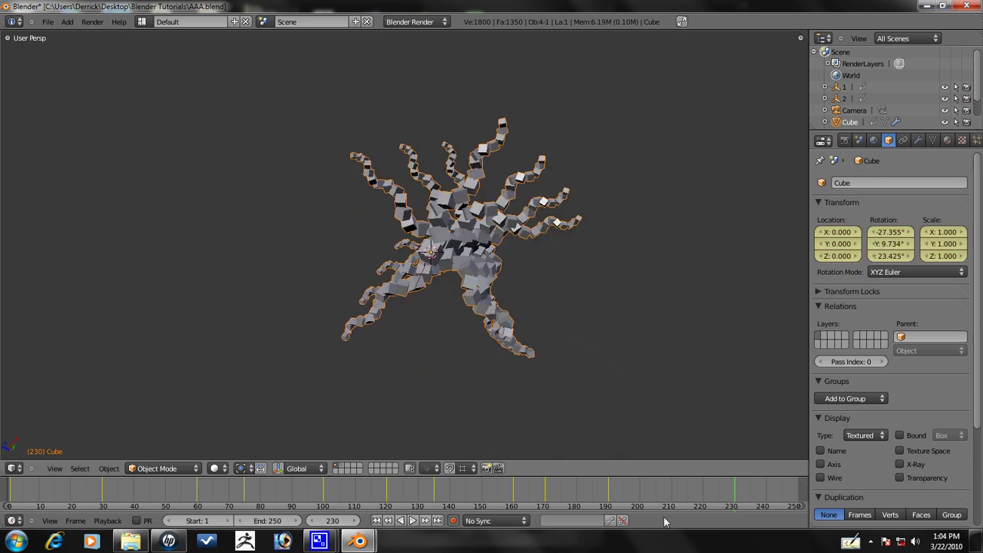
Insert a LocRotScale keyframe for all objects at frame 230 and scrub the timeline from about frame 170 to frame 231.
key("i")
left_click(663, 336)
left_click(541, 490)
left_click_drag(551, 488, 736, 505)
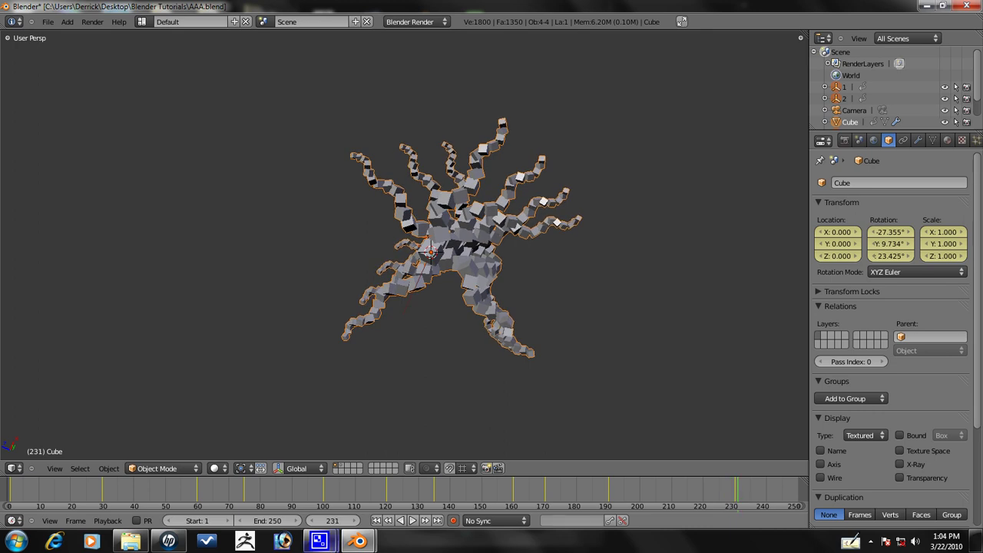
mouse_move(320, 540)
mouse_move(265, 494)
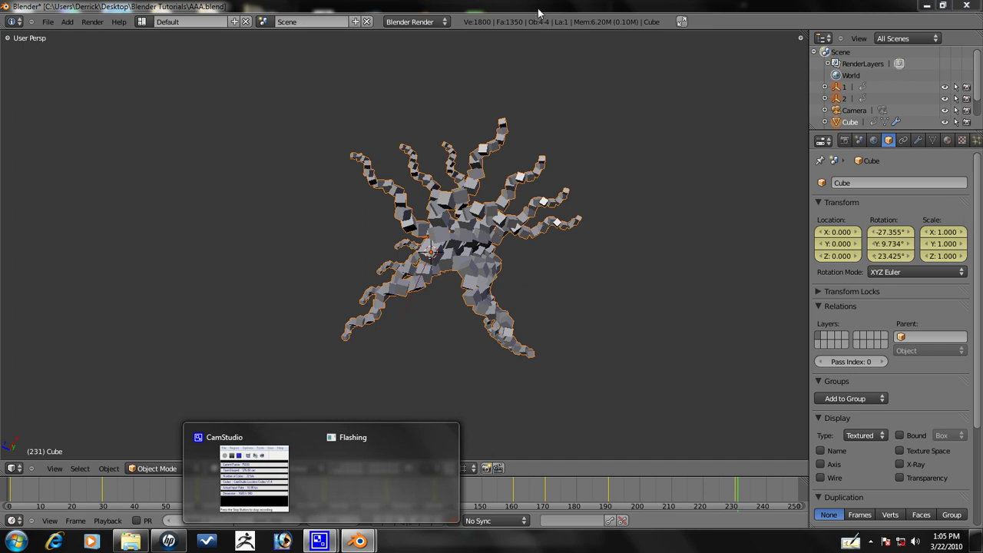
left_click(538, 10)
Advance the timeline to frame 260 and clear the location, rotation and scale of all objects.
scroll(511, 269, "up", 3)
middle_click_drag(511, 269, 454, 265)
scroll(455, 265, "down", 3)
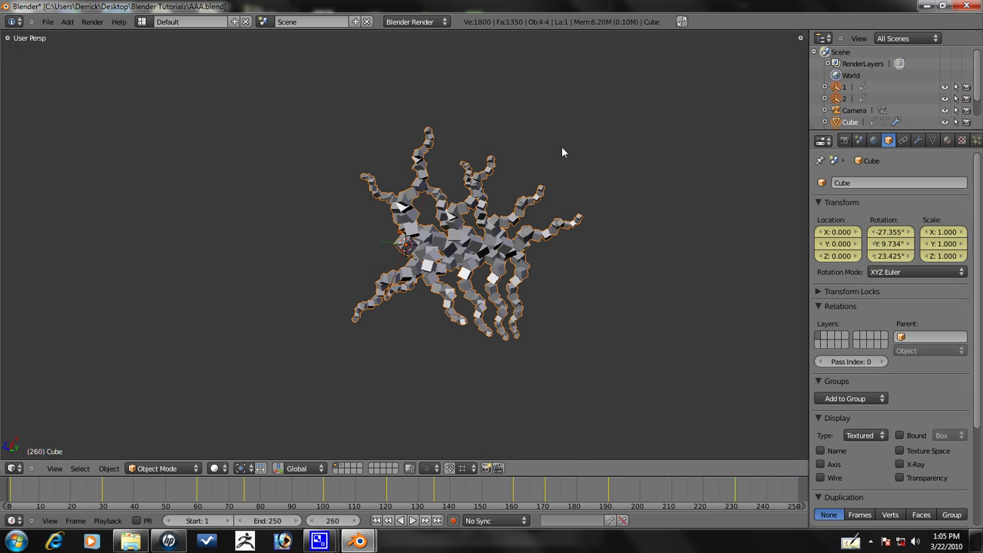
key("Up")
key("alt+g")
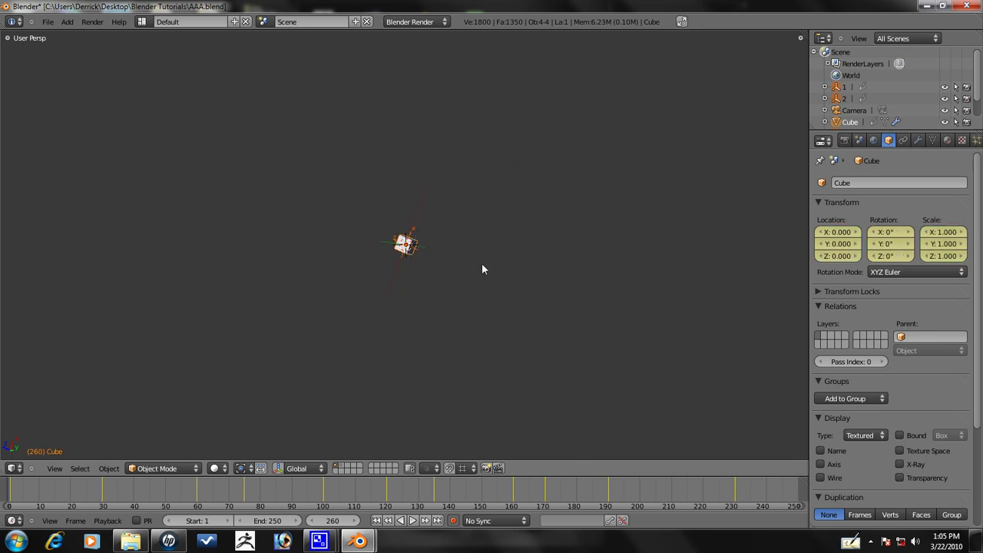
middle_click_drag(354, 276, 452, 315)
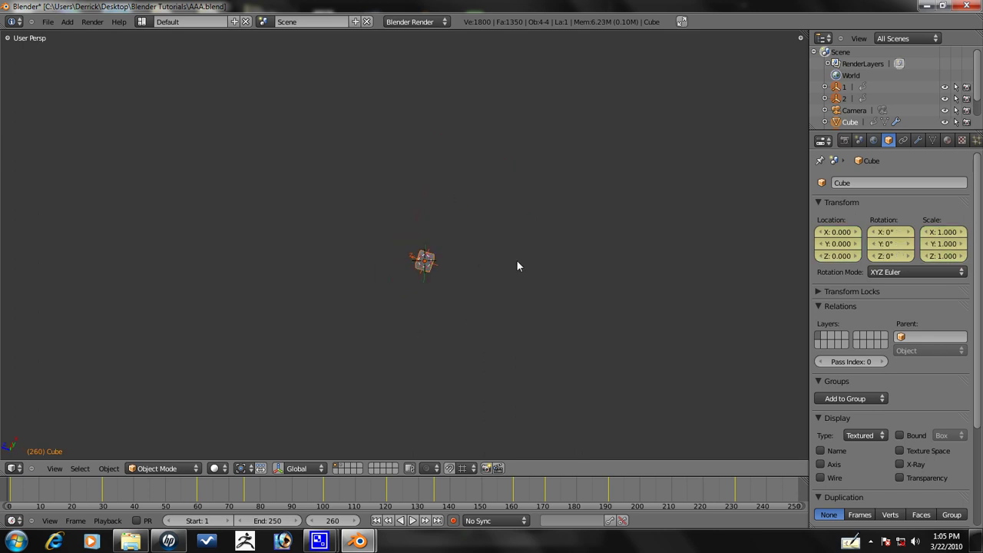
At frame 260, move empty 1 in front view about 2.416 units up along the Z axis.
key("KP_1")
scroll(519, 253, "up", 4)
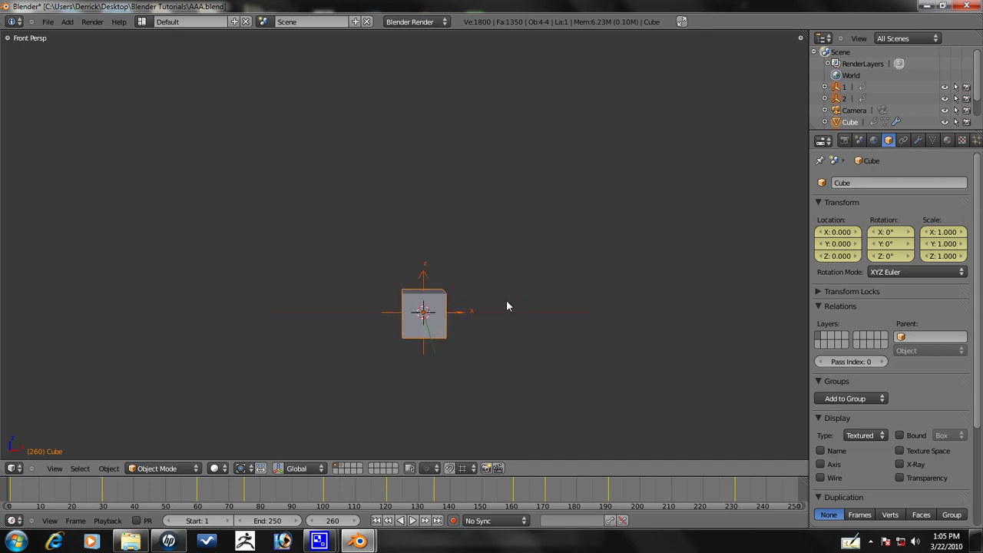
right_click(477, 338)
scroll(469, 326, "down", 3)
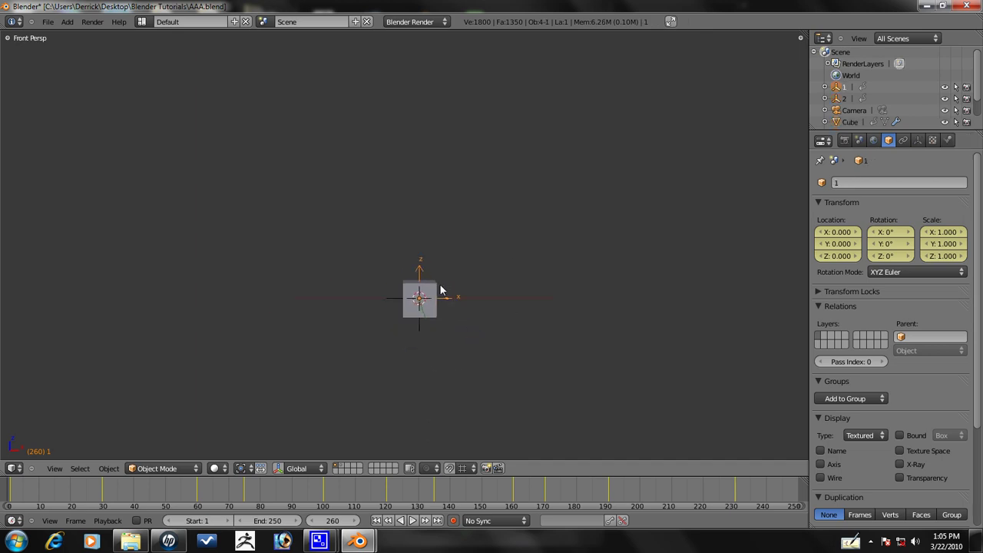
key("r")
right_click(467, 269)
key("g")
key("z")
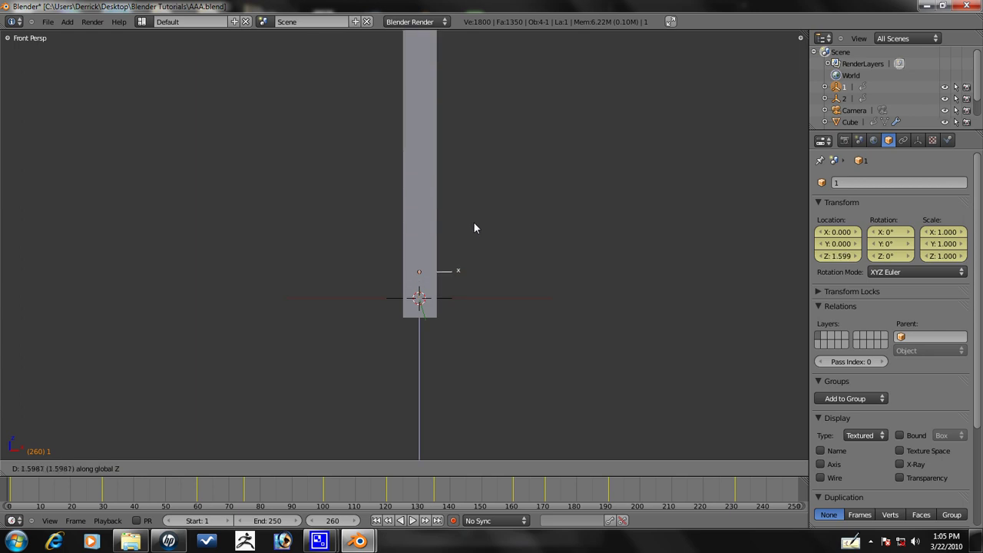
left_click(477, 214)
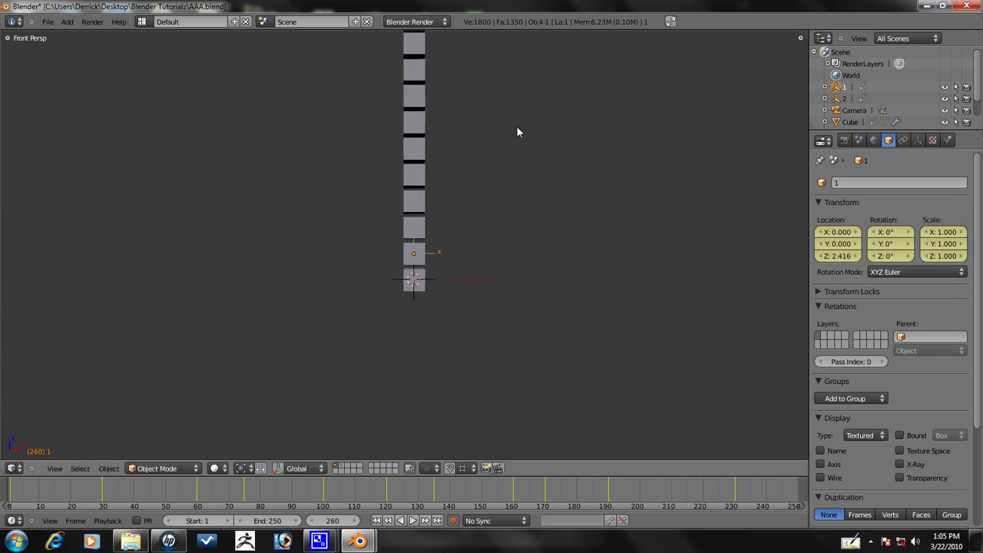
Rotate empty 1 in front view and right view to about X 15.2°, Y -16.5° and Z -4.4°.
key("r")
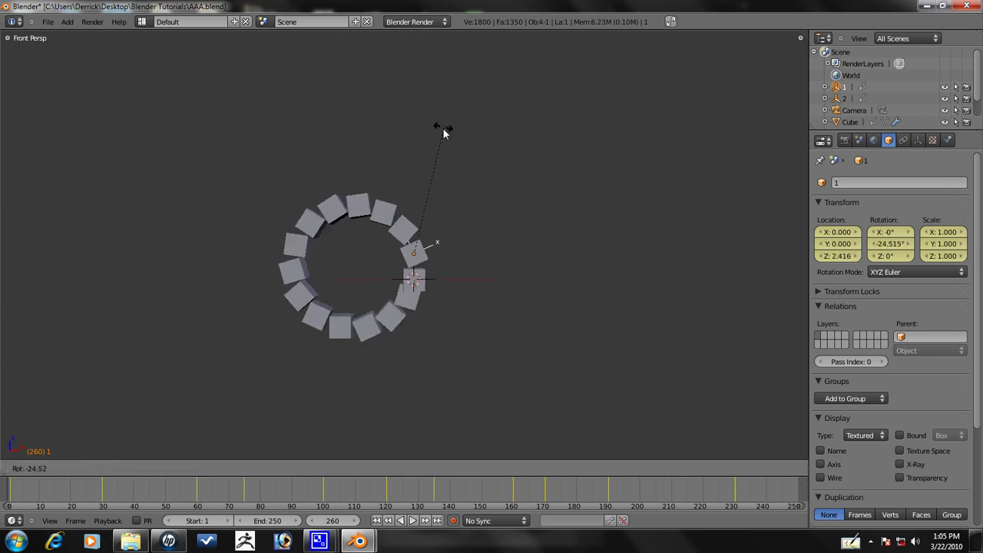
left_click(473, 117)
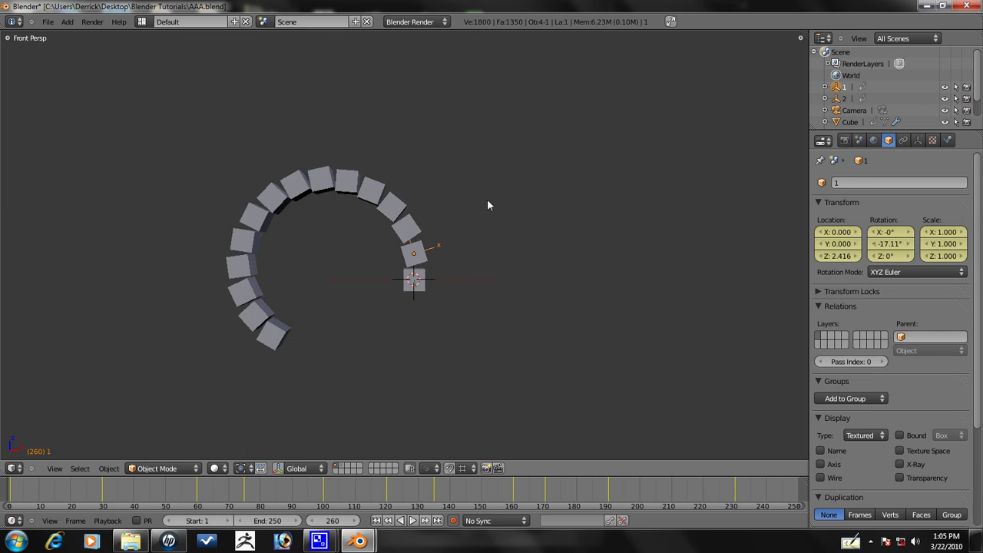
key("KP_3")
key("r")
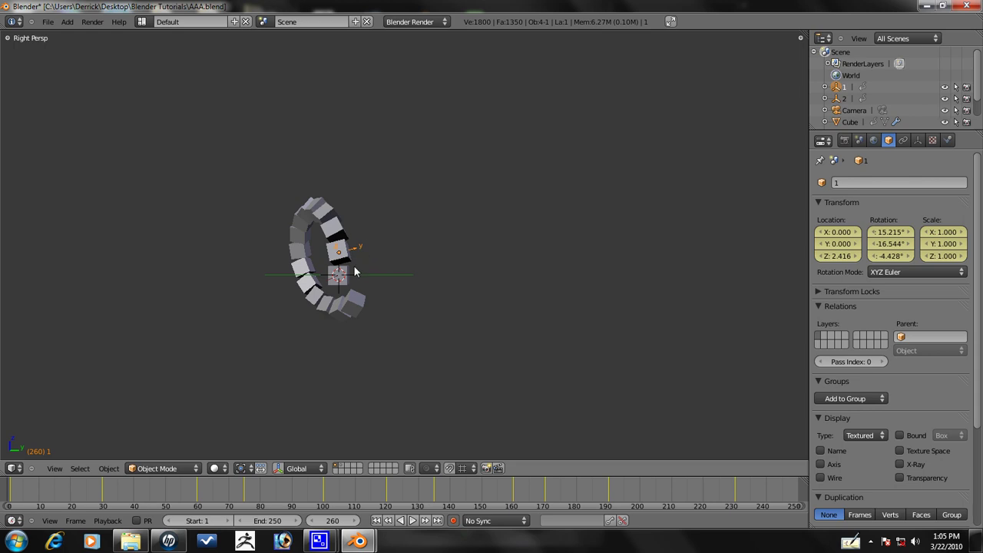
key("r")
At frame 260, move empty 2 about 4.044 units along the Y axis.
right_click(384, 296)
key("g")
key("y")
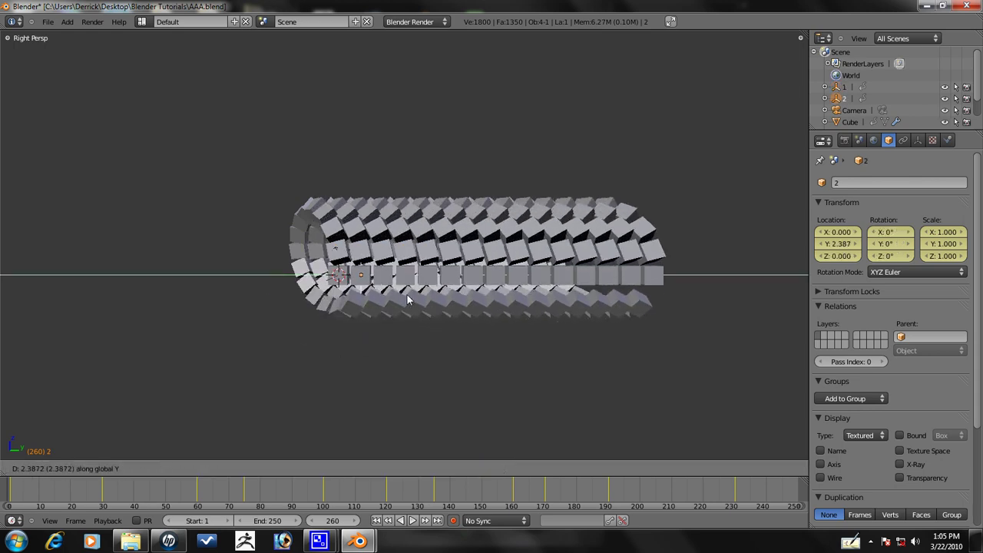
left_click(421, 295)
Rotate empty 2 by about 155° around the global Y axis.
key("r")
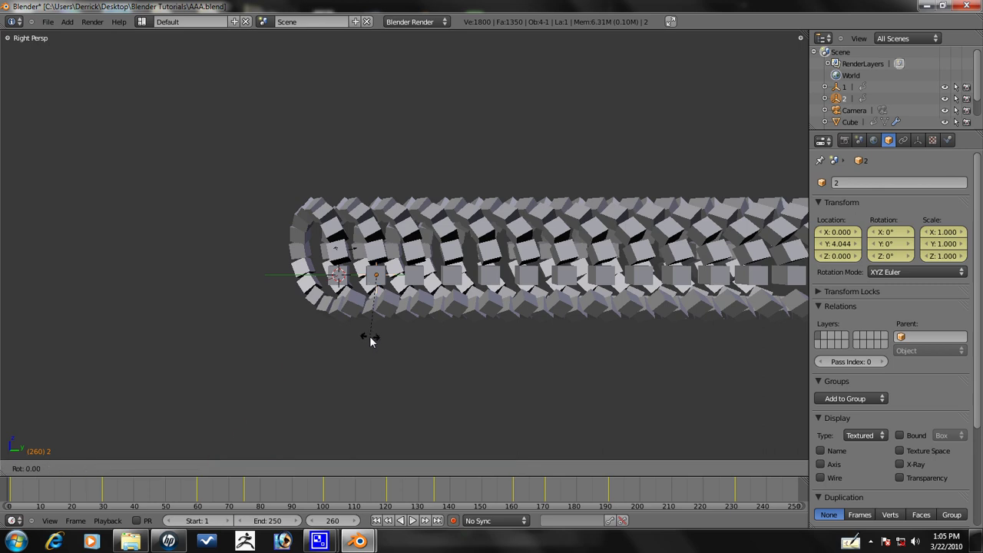
key("x")
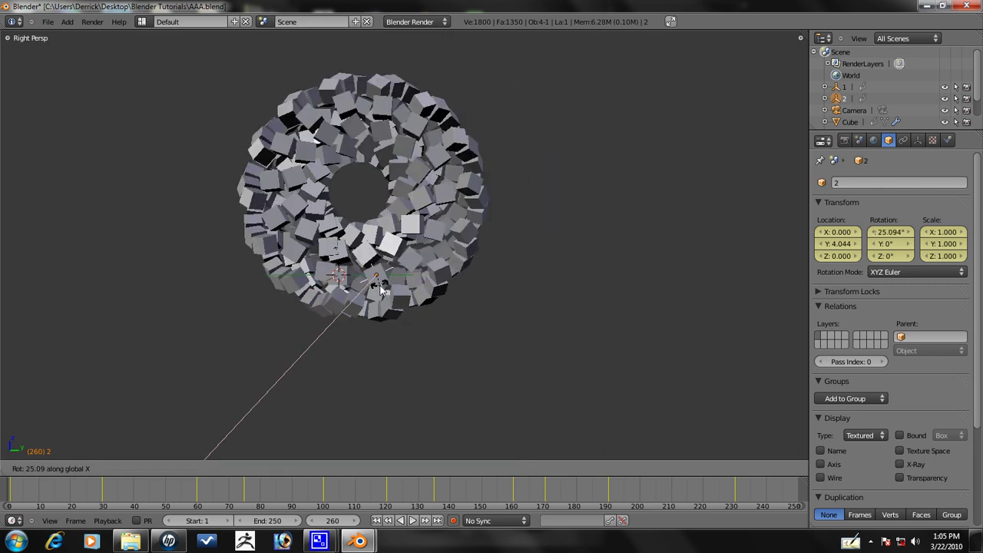
key("y")
left_click(348, 261)
Trackball-rotate the cube slightly at frame 260, to about X 0°, Y -2.4° and Z -3.4°.
middle_click_drag(348, 262, 361, 374)
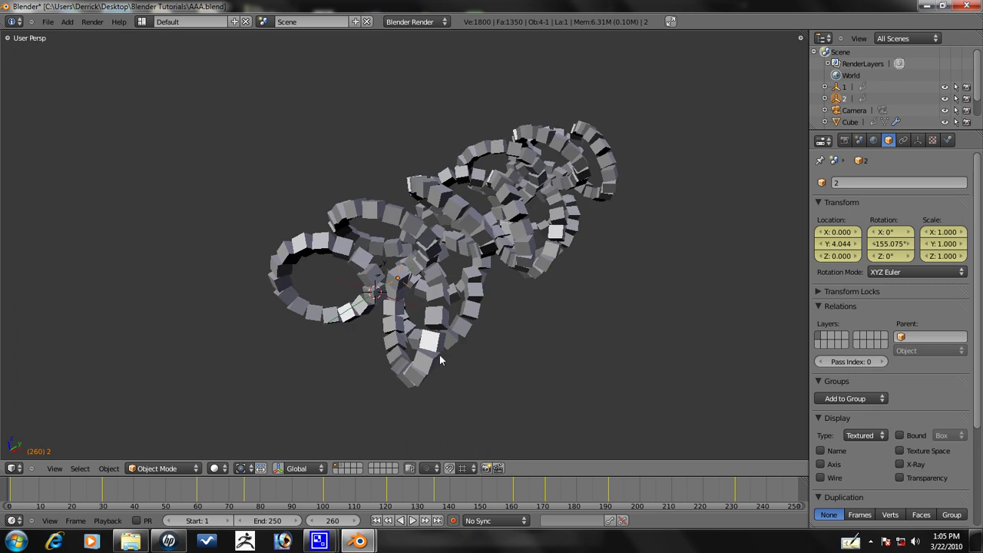
right_click(458, 350)
key("r")
key("r")
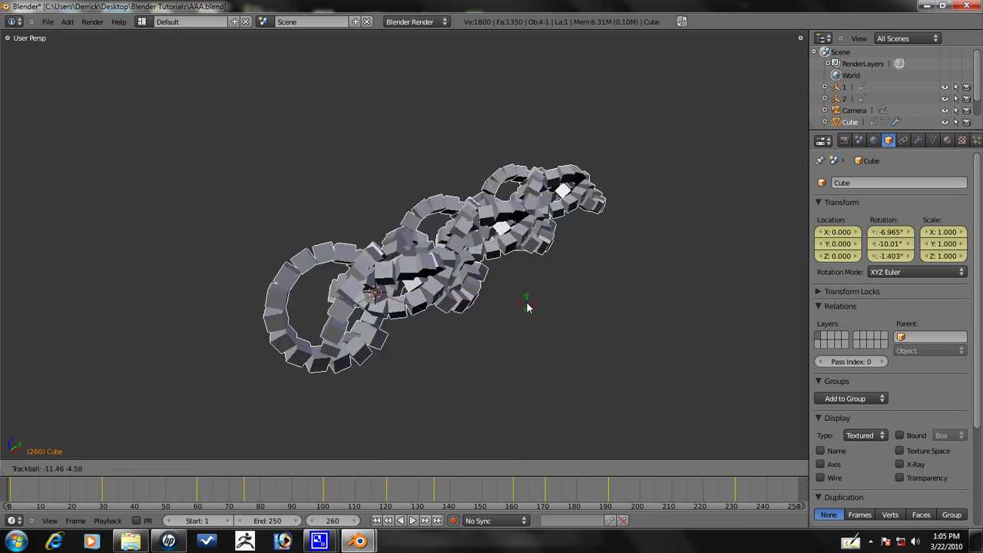
left_click(543, 281)
middle_click_drag(537, 258, 440, 226)
scroll(346, 324, "up", 4)
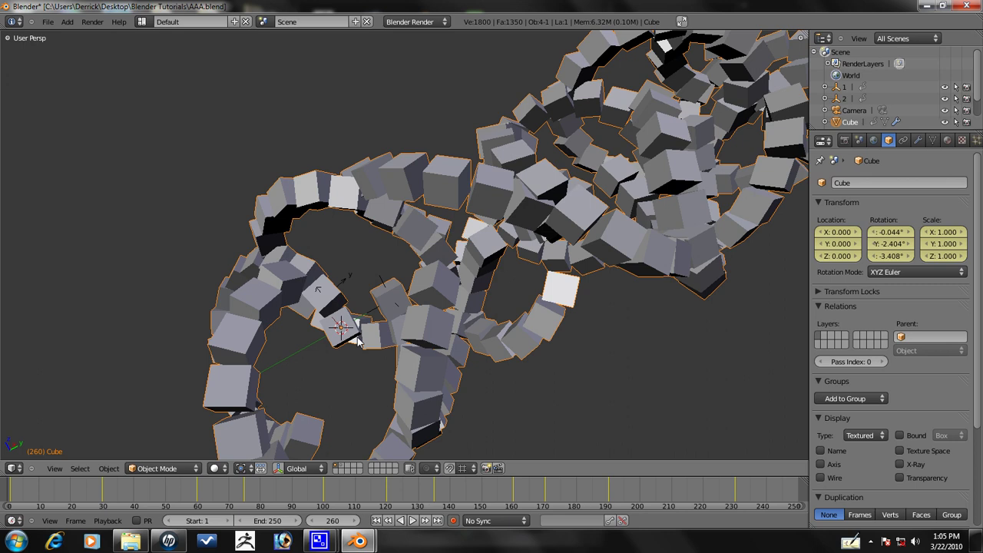
Adjust the cube's rotation freehand at frame 260 to about X -0.8°, Y -1.5° and Z -3.5°.
right_click(347, 291)
scroll(687, 268, "down", 3)
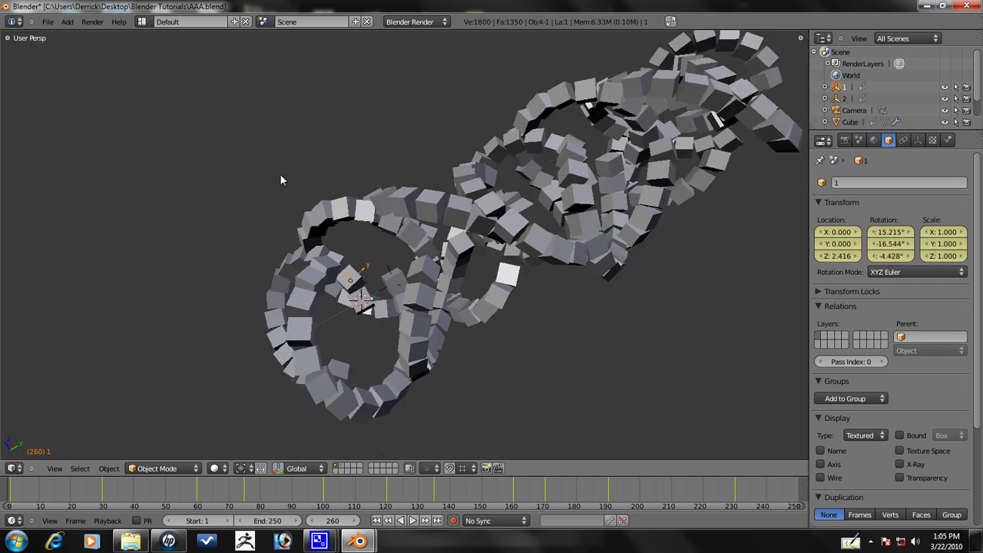
middle_click_drag(530, 176, 490, 262)
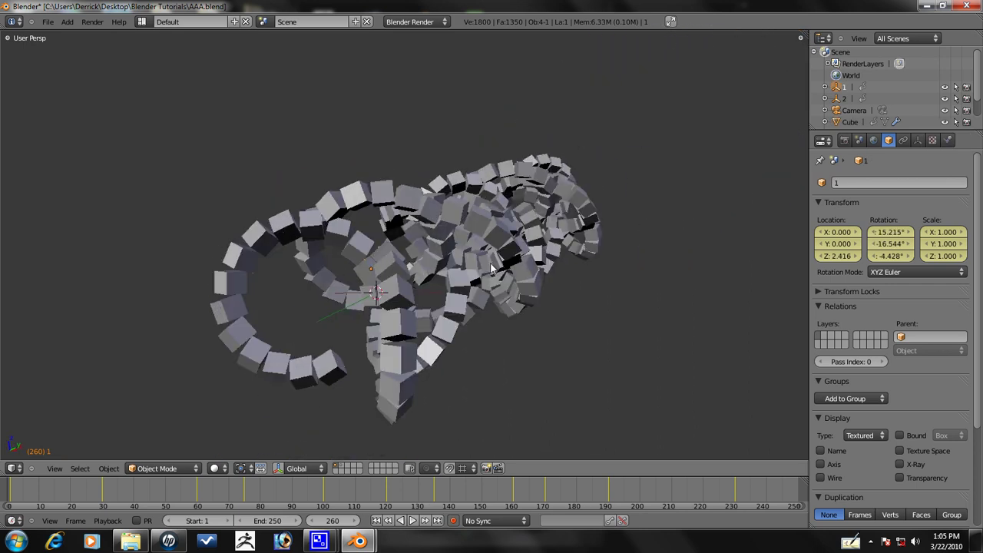
right_click(489, 263)
key("r")
left_click(597, 332)
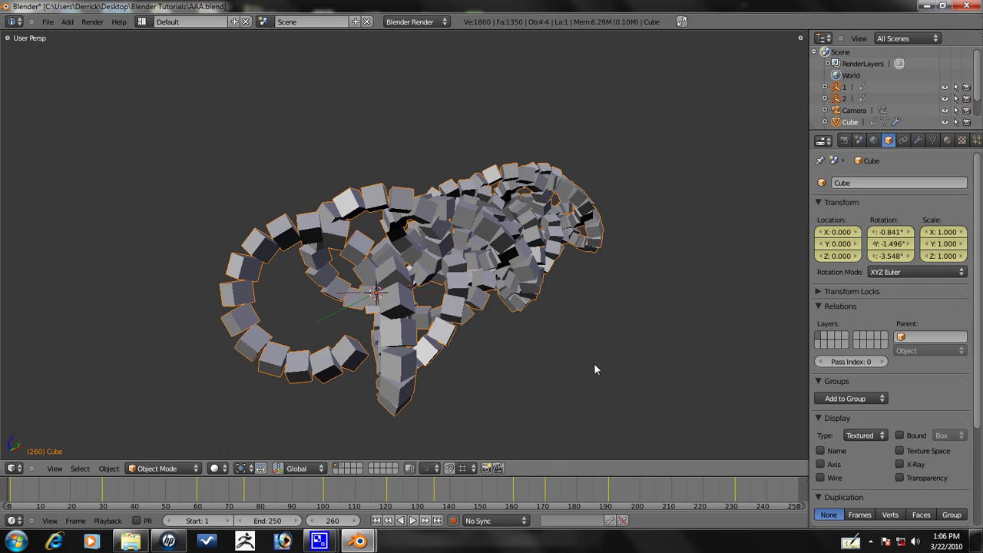
middle_click_drag(665, 503, 535, 505)
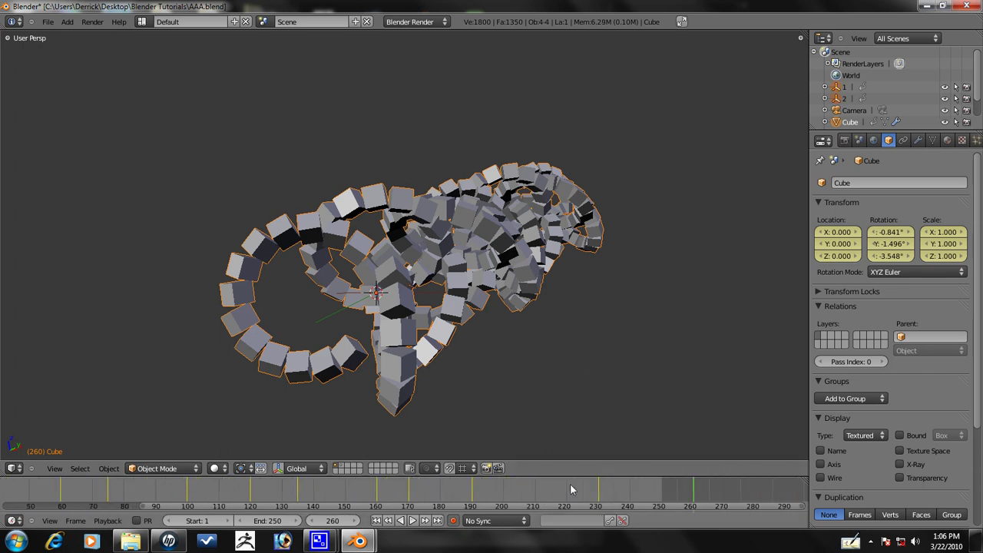
Set the animation's end frame to 1000 and insert a keyframe for all selected objects at frame 260.
middle_click_drag(595, 491, 560, 496)
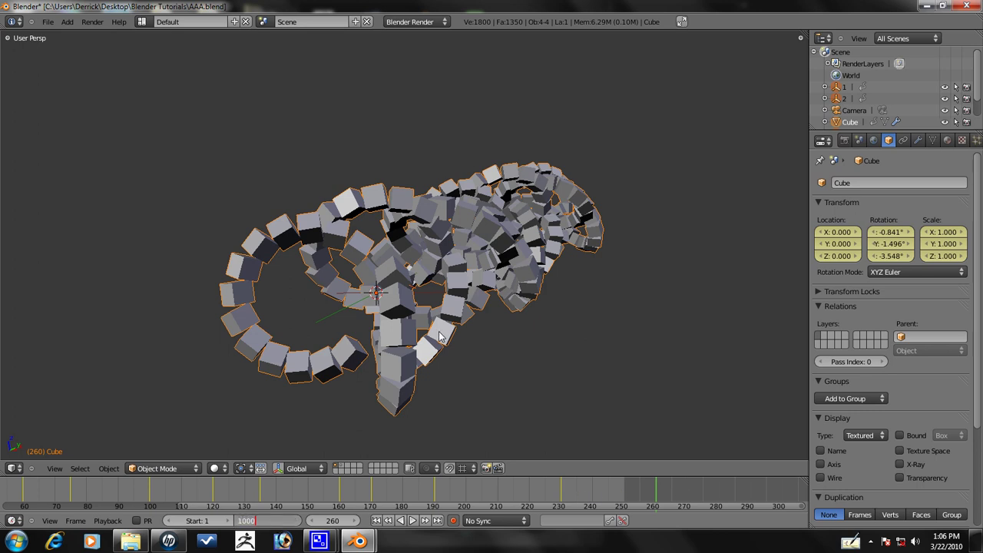
key("Return")
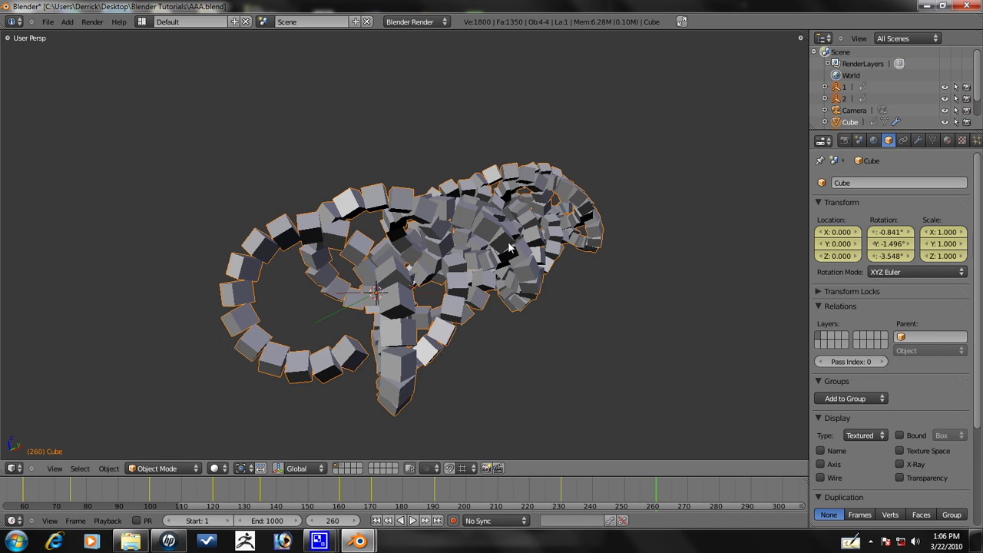
key("i")
left_click(574, 342)
Review the motion up to frame 260, go to frame 300 and scale empty 1 uniformly to about 1.013.
left_click(436, 498)
left_click_drag(453, 500, 656, 487)
middle_click_drag(614, 265, 527, 286)
scroll(506, 284, "down", 5)
scroll(503, 288, "up", 5)
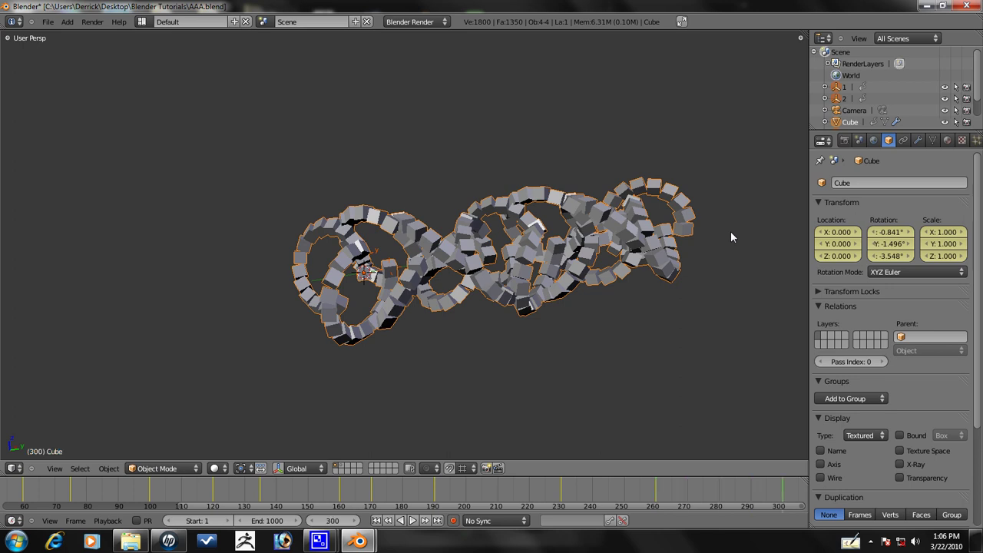
right_click(376, 262)
key("s")
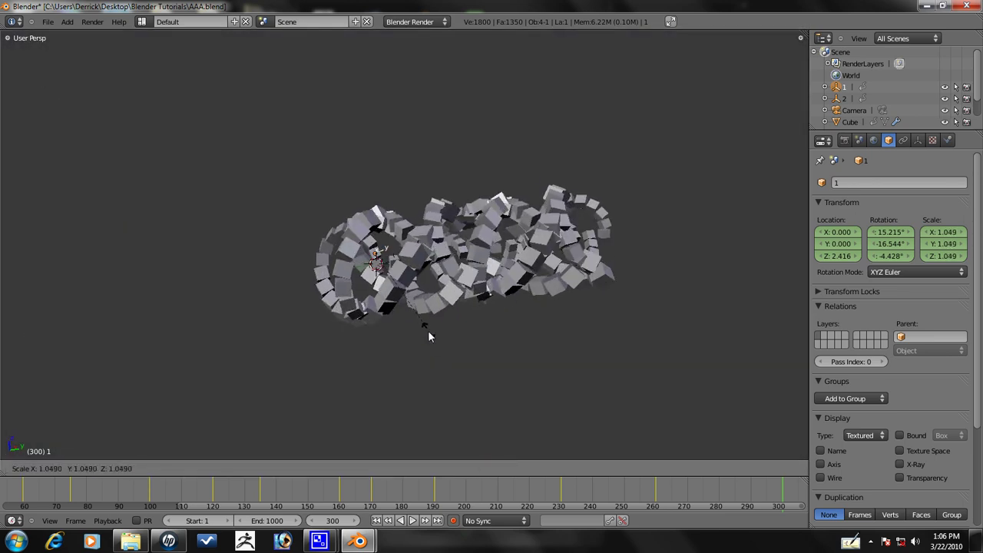
left_click(427, 321)
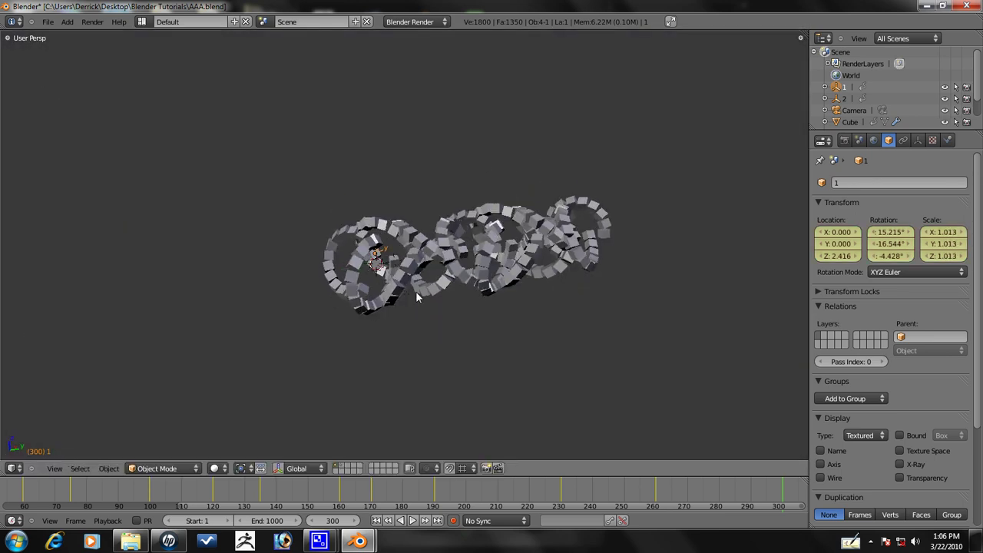
Scale empty 2 uniformly to about 1.029 at frame 300.
left_click(844, 98)
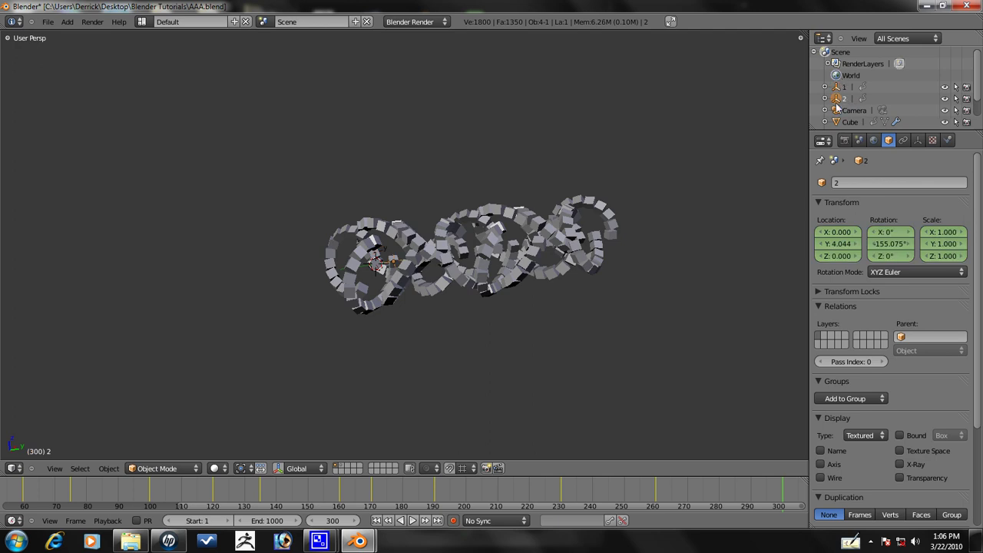
key("s")
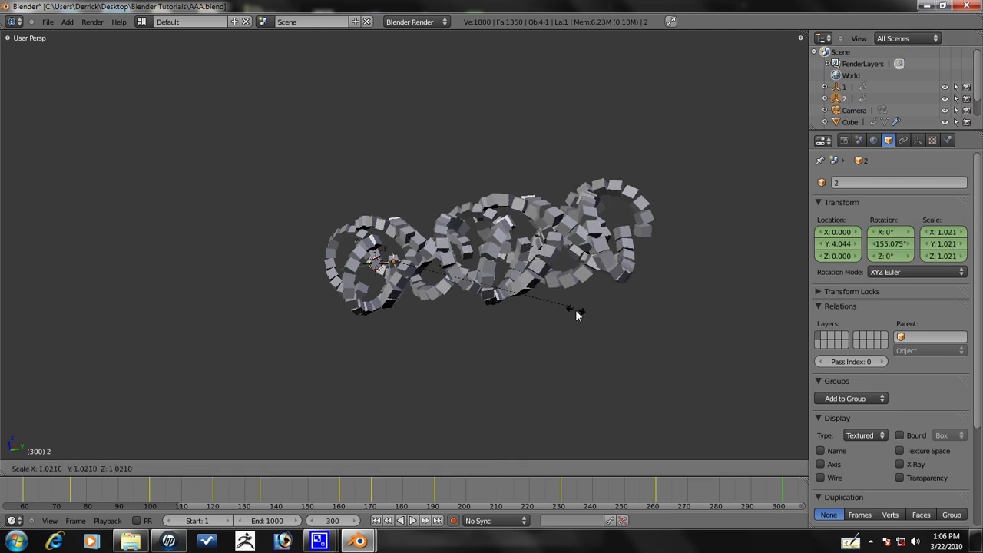
left_click(580, 317)
scroll(388, 262, "up", 2)
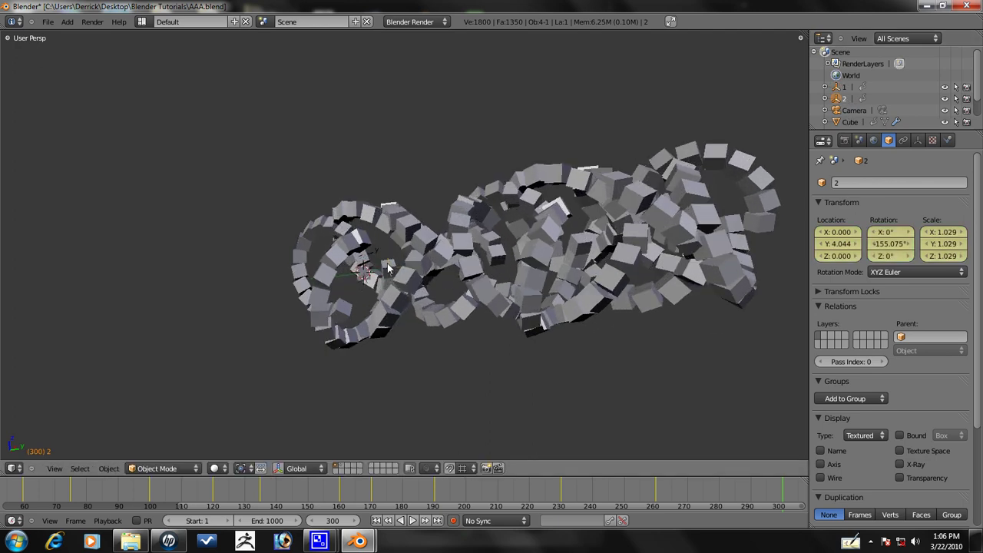
right_click(425, 323)
key("s")
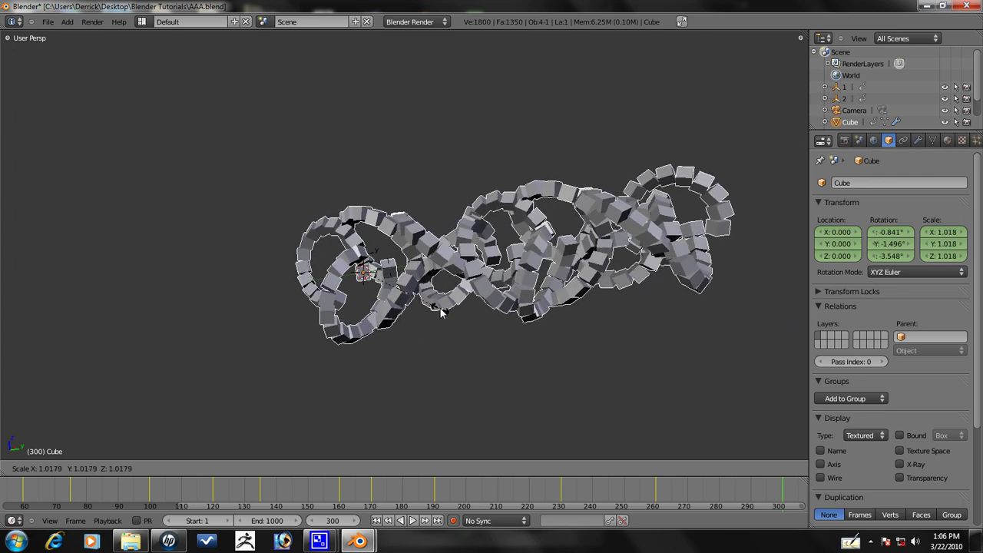
right_click(453, 311)
Trackball-rotate empty 1 at frame 300 to about X -7.8°, Y -2.1° and Z 36.4°, spreading the array into long arms.
middle_click_drag(460, 309, 565, 268)
key("a")
scroll(486, 293, "up", 1)
scroll(484, 294, "up", 1)
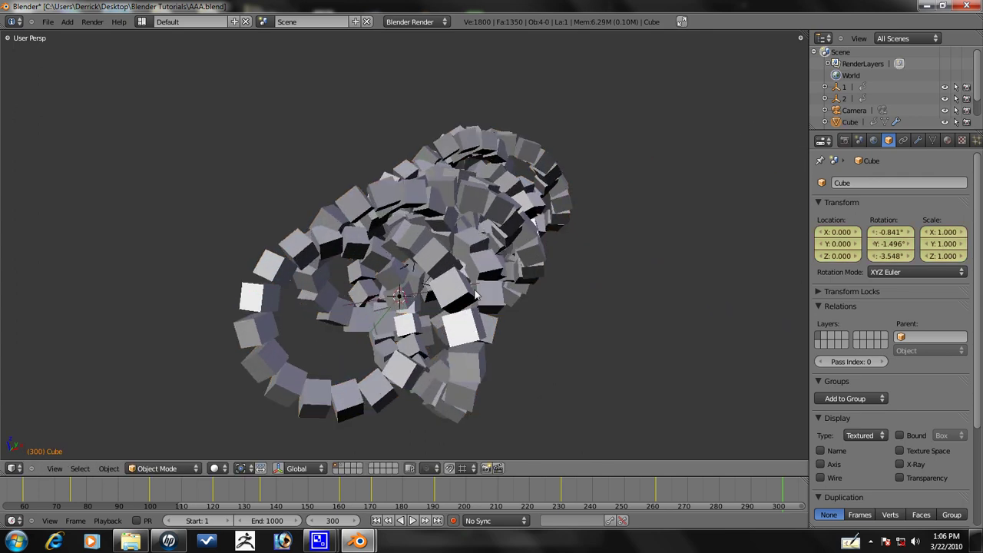
scroll(415, 273, "down", 3)
key("r")
key("r")
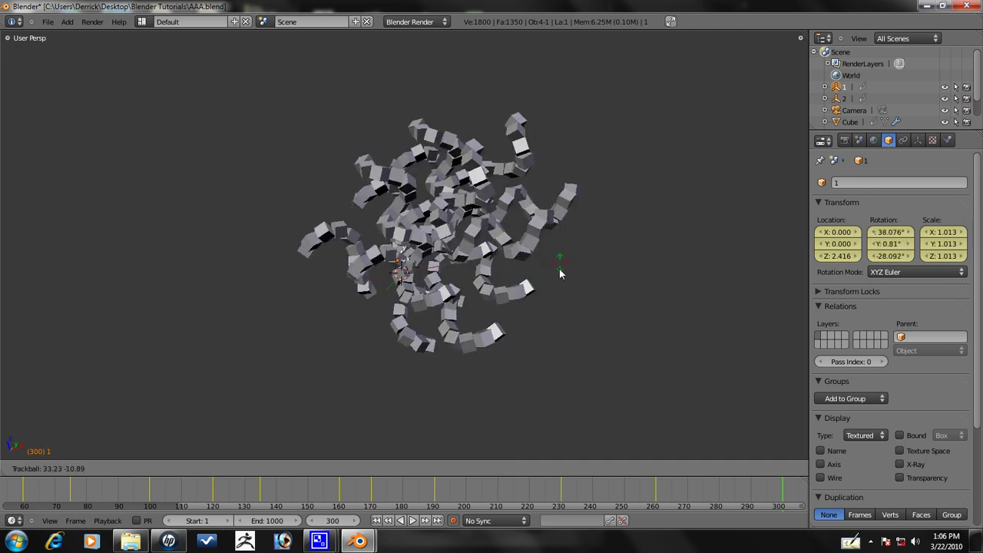
left_click(594, 200)
key("r")
key("r")
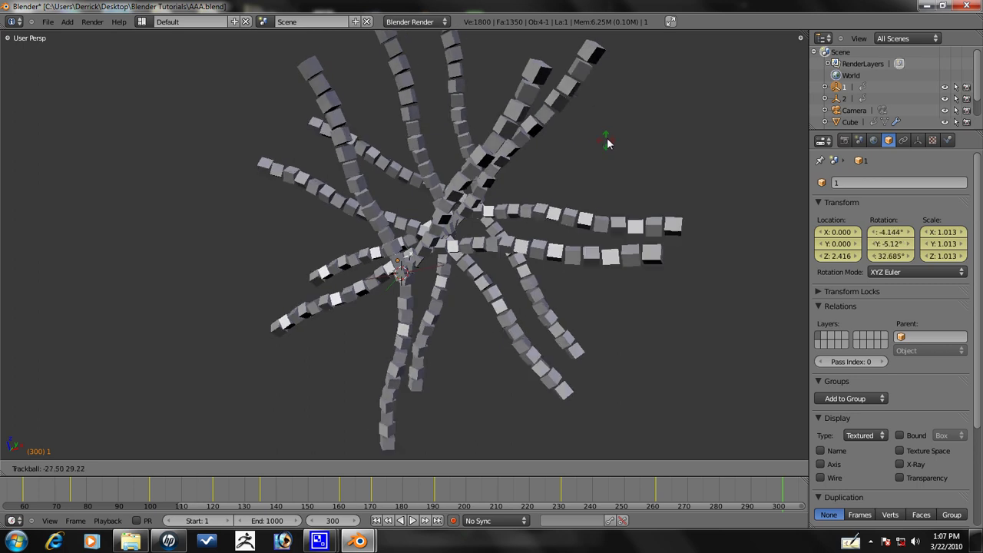
left_click(565, 144)
middle_click_drag(564, 143, 484, 246)
left_click(847, 99)
key("r")
key("r")
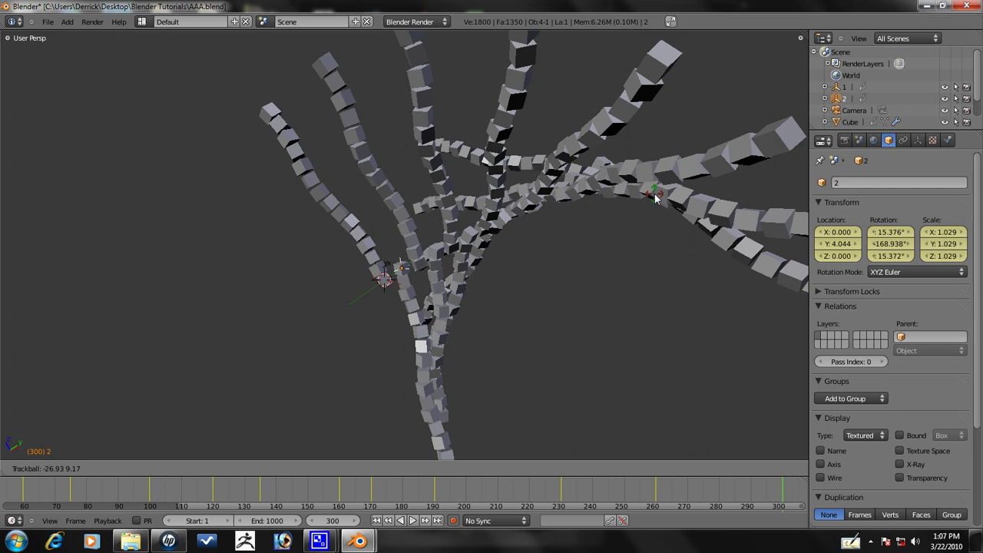
key("Escape")
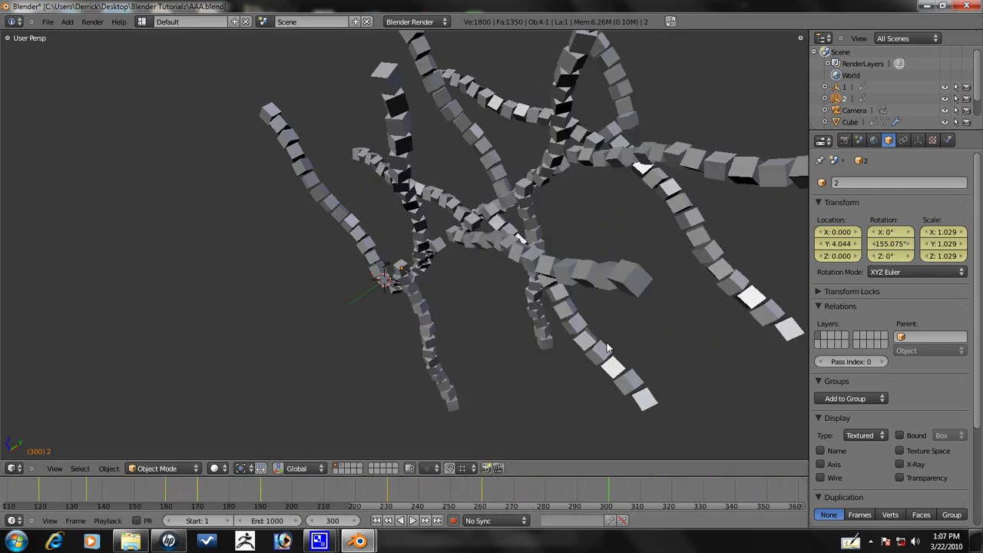
Insert a keyframe for all objects at frame 300 and advance to frame 320.
key("a")
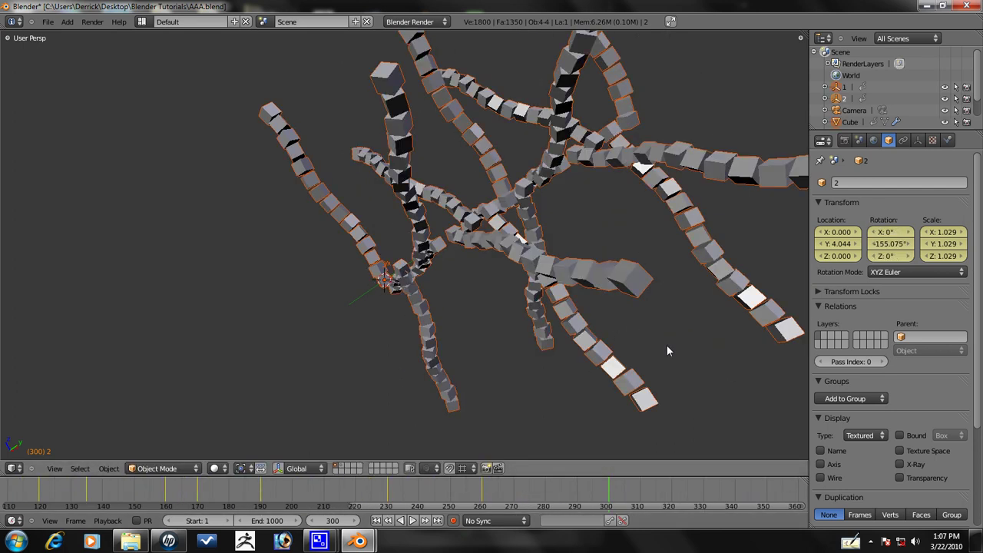
key("i")
left_click(644, 346)
key("Up")
key("Up")
key("a")
At frame 330, rotate empty 2 freehand to about X -68°, Y 203.8° and Z 23.9°.
key("r")
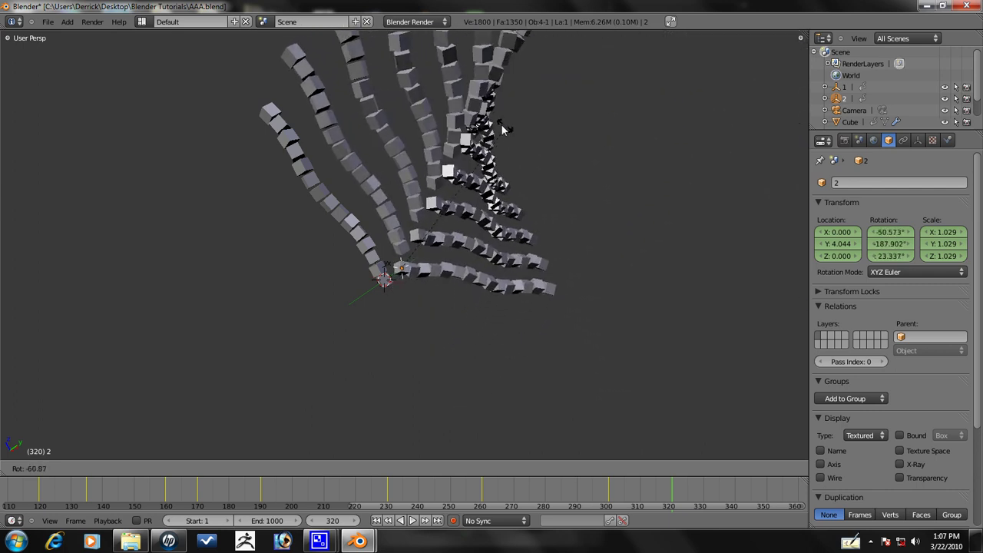
key("Escape")
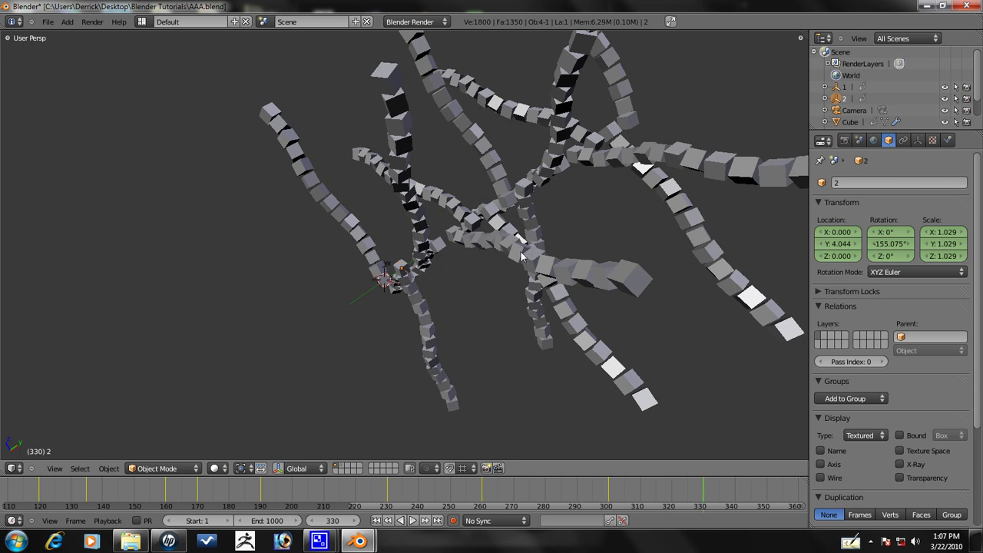
key("r")
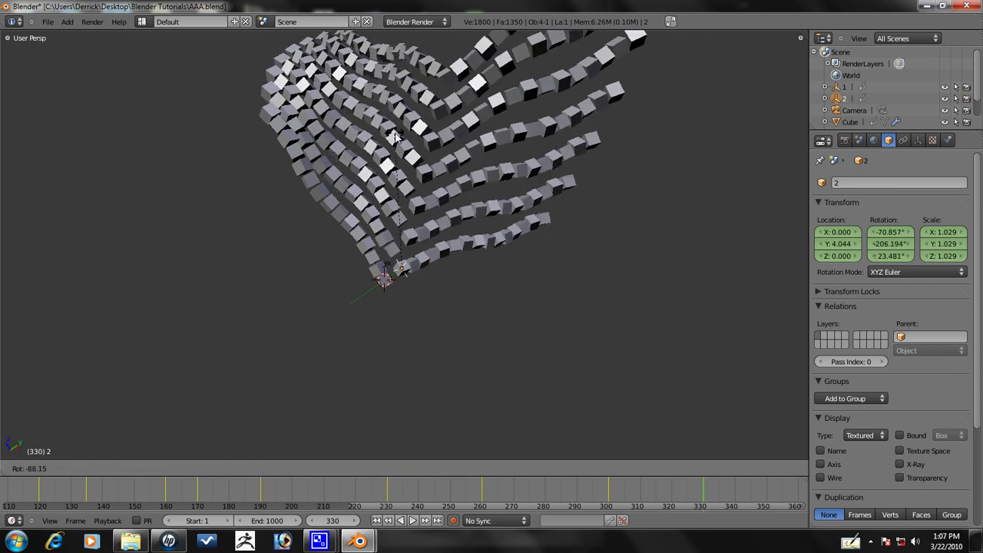
left_click(394, 190)
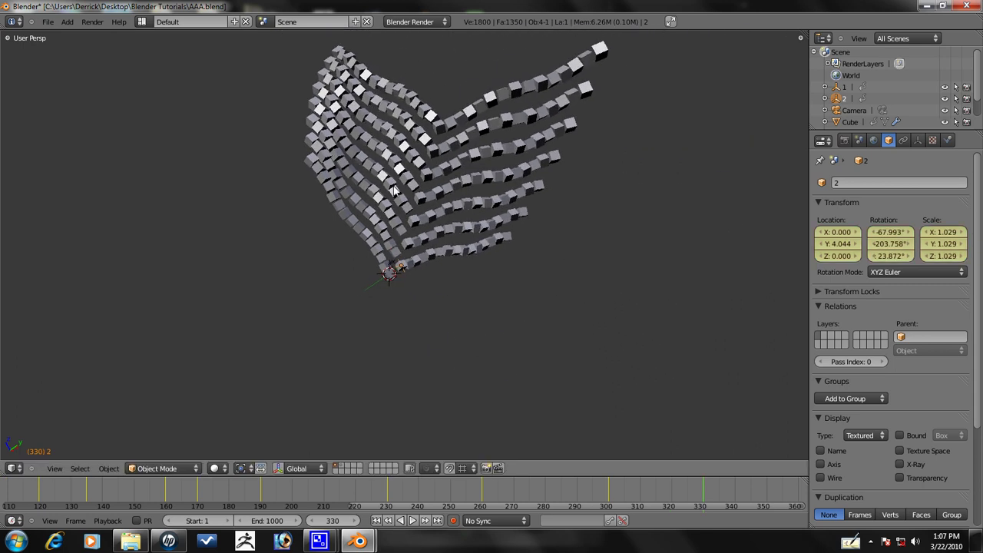
Insert a LocRotScale keyframe for all objects at frame 330 and go to frame 400.
key("a")
key("i")
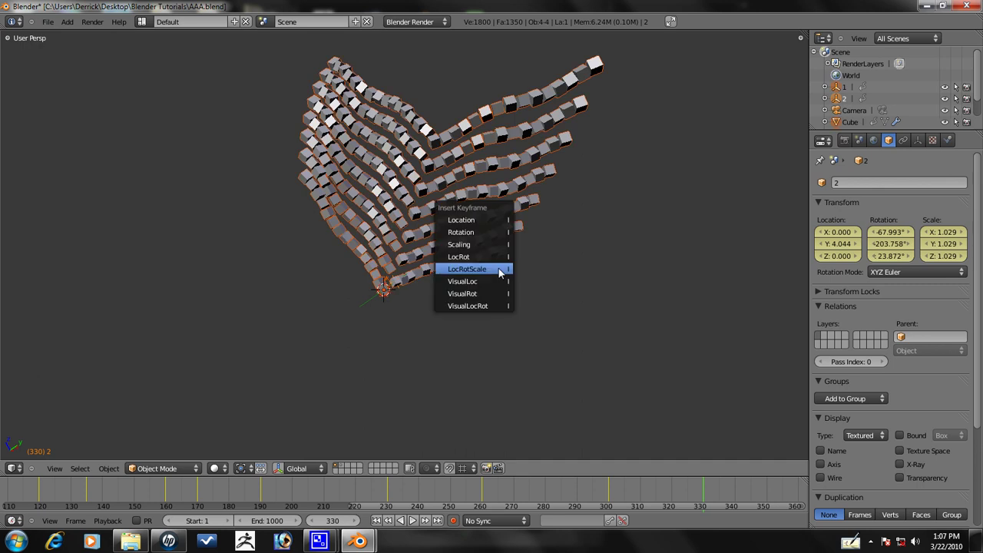
left_click(499, 269)
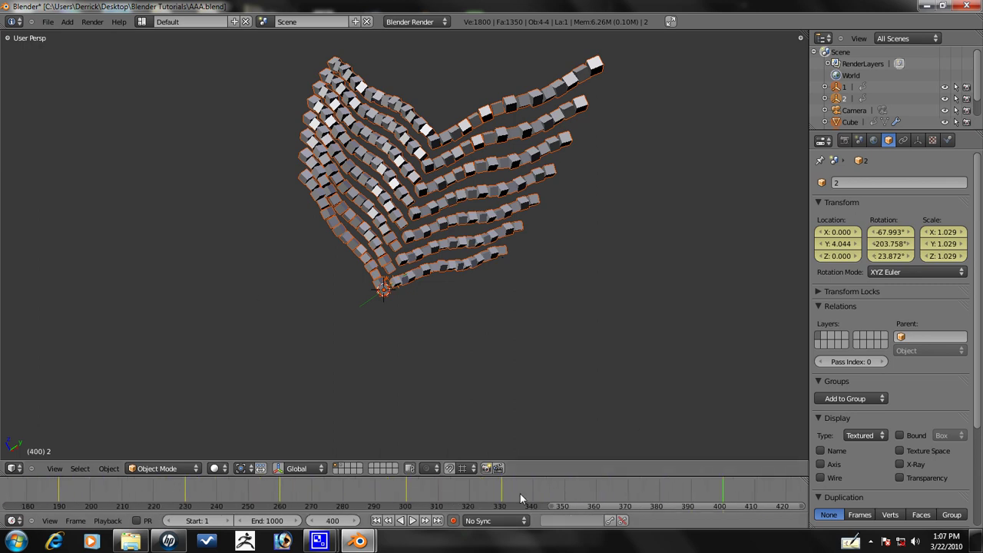
middle_click_drag(449, 257, 437, 269)
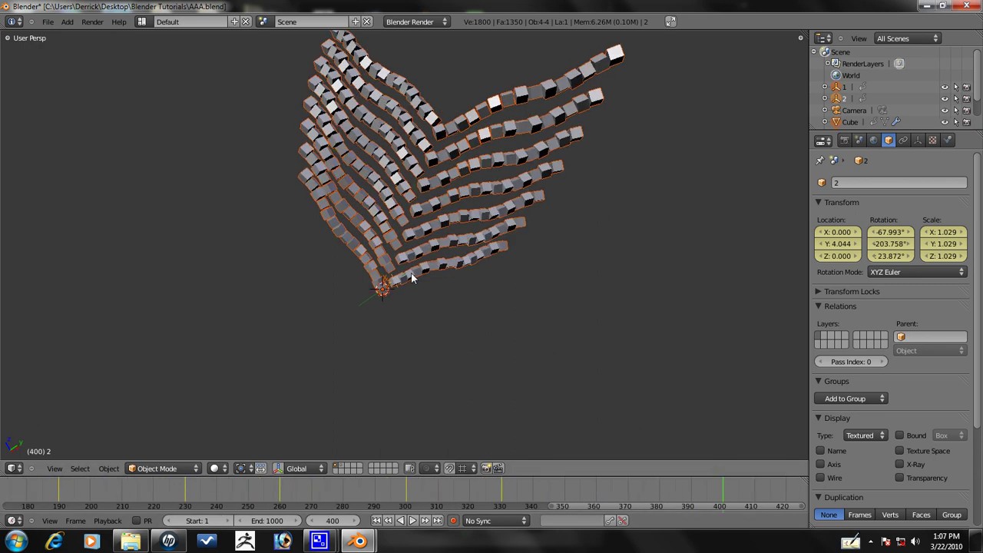
left_click(840, 100)
key("s")
right_click(624, 269)
key("r")
key("r")
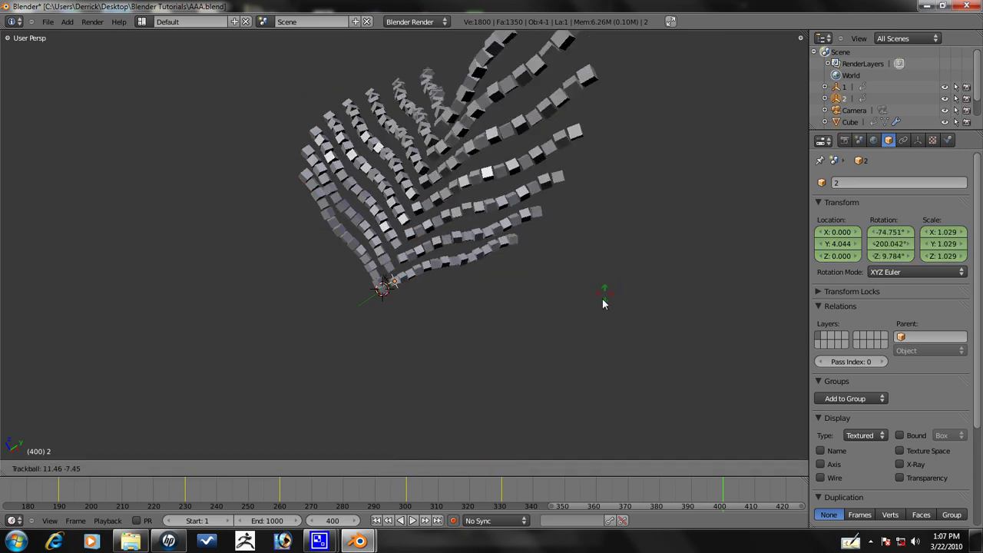
key("x")
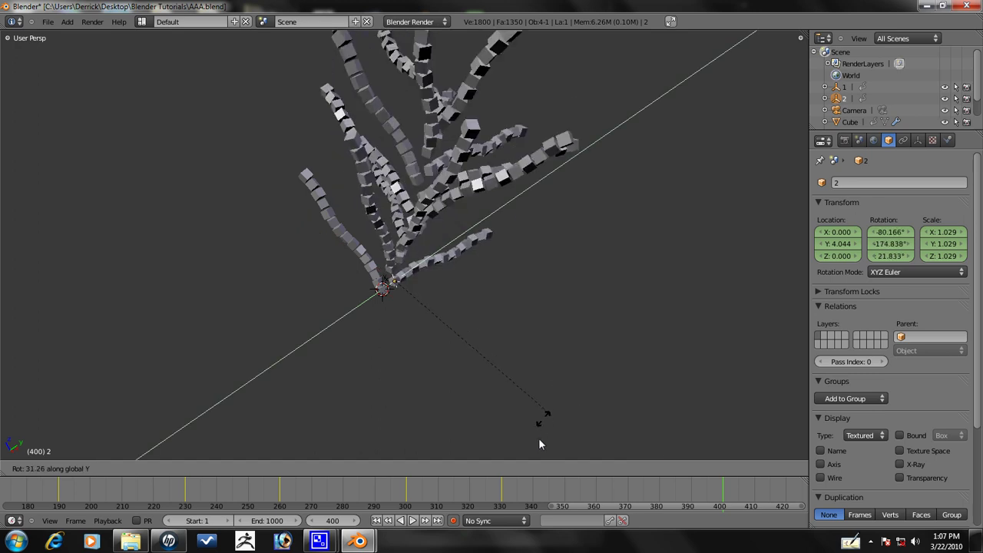
left_click(392, 8)
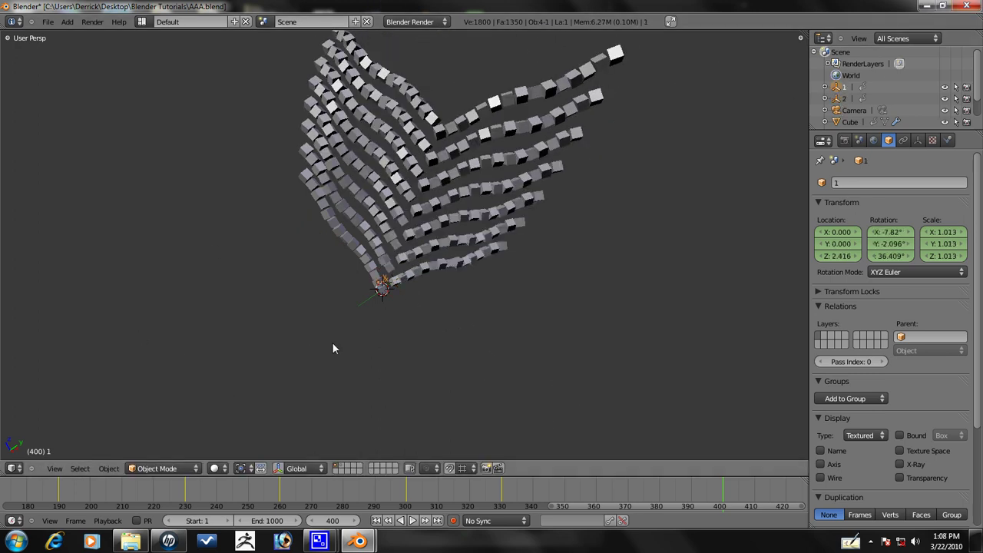
key("r")
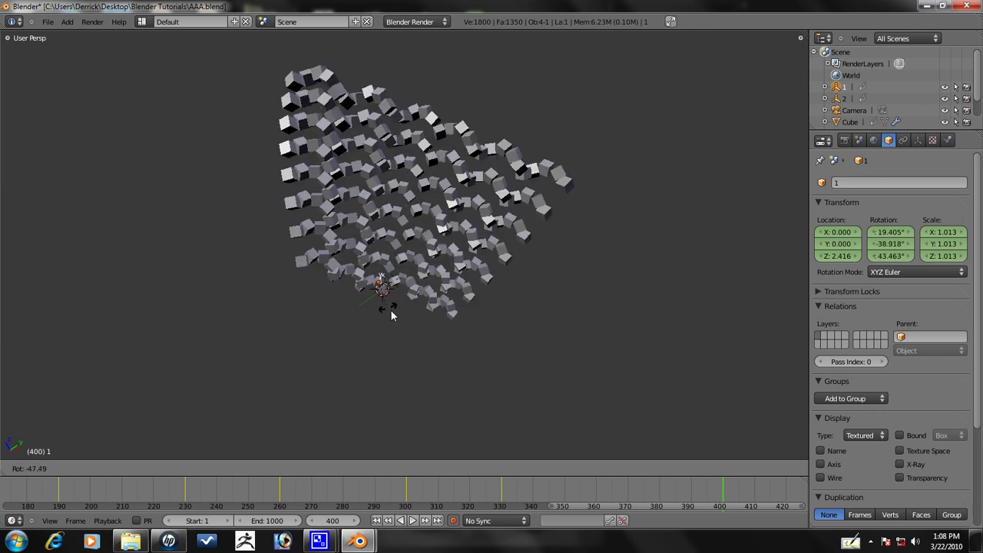
key("x")
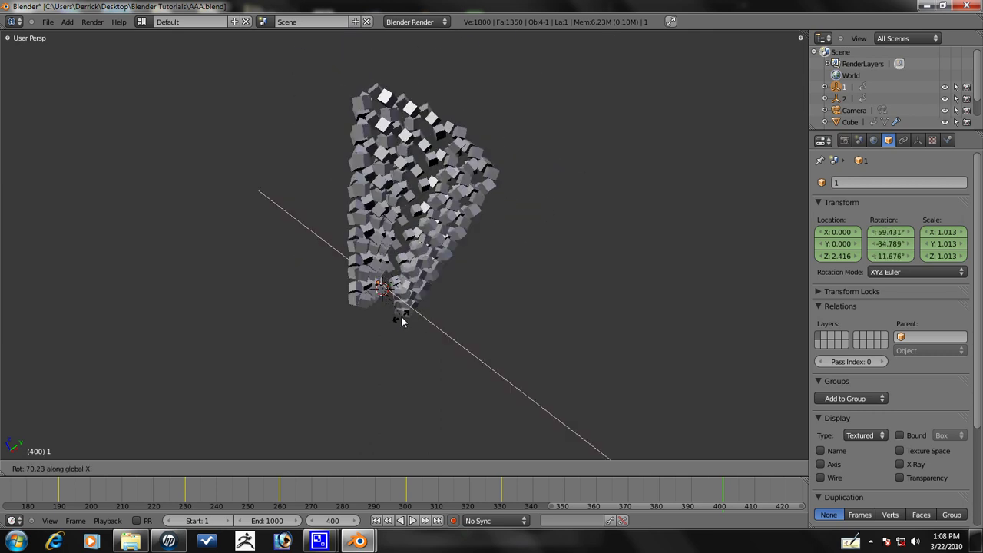
key("z")
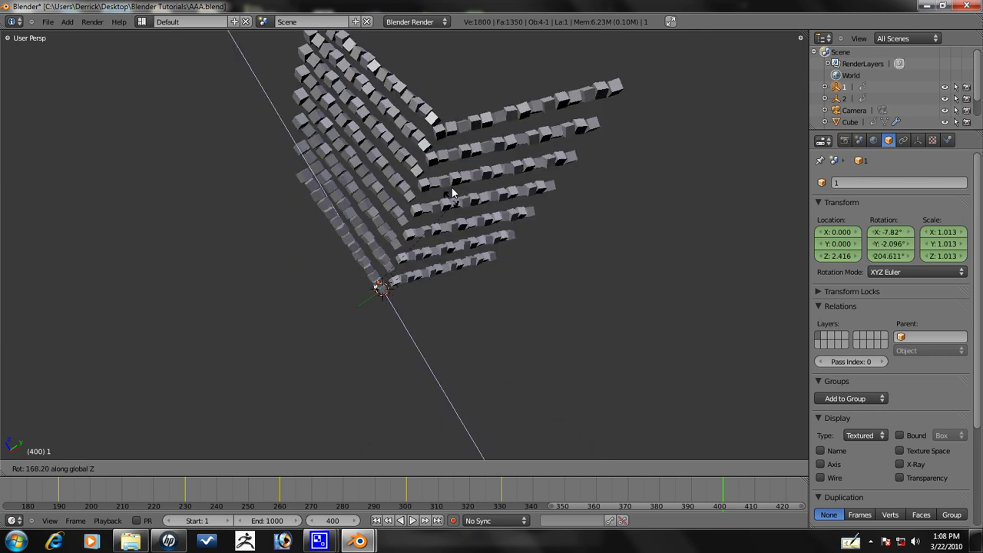
key("Escape")
Rotate empty 1 around the global Z axis at frame 400 to a Z rotation of about 165°.
key("r")
key("z")
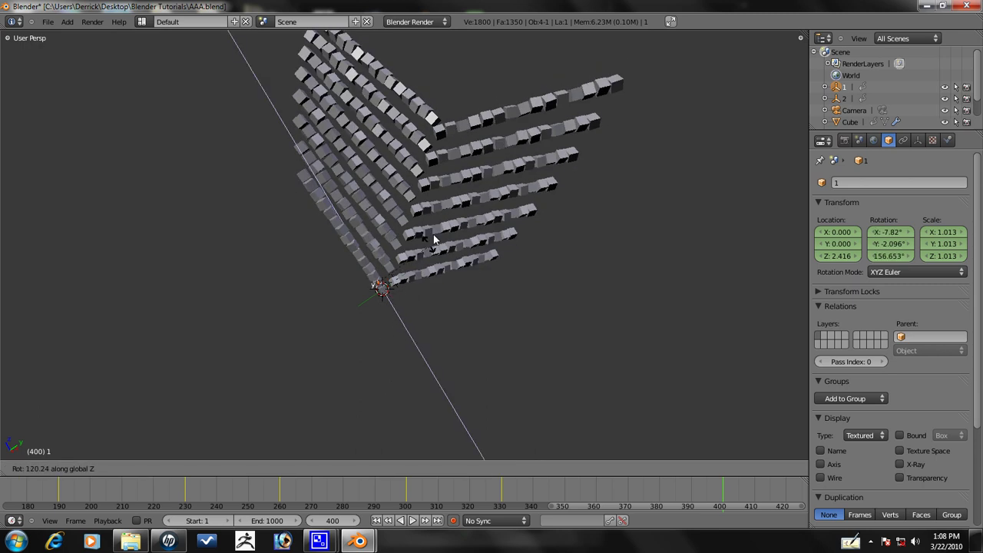
left_click(436, 235)
key("r")
key("y")
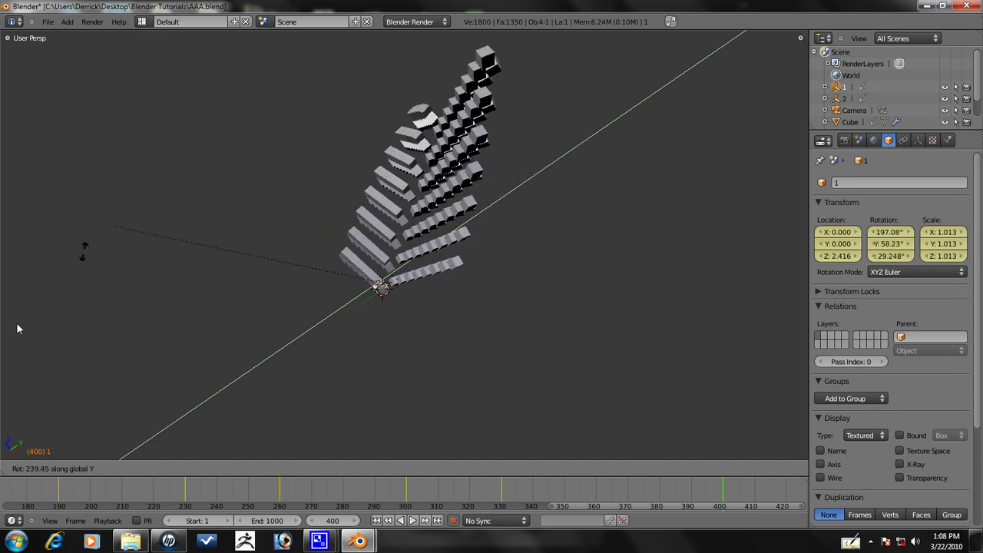
left_click(374, 239)
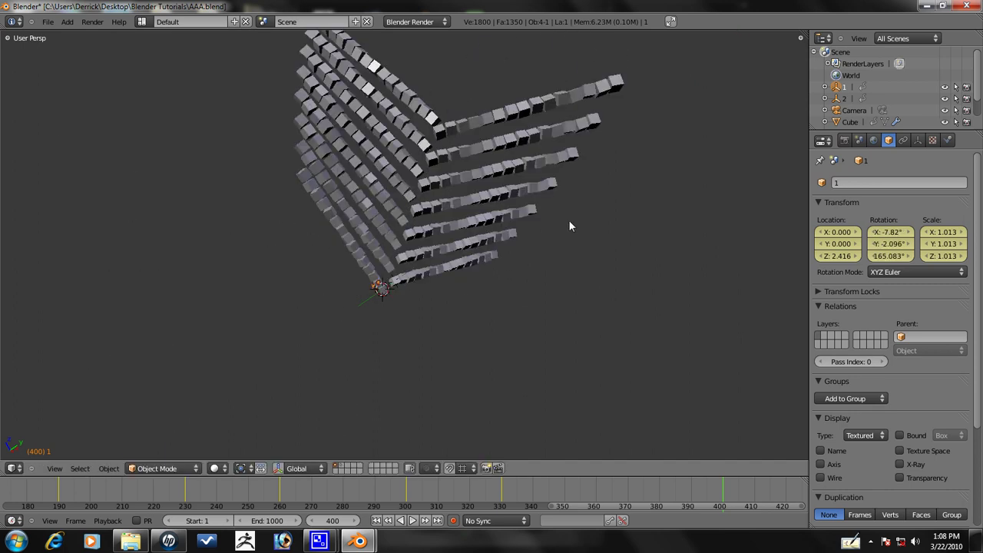
Rotate empty 1 freehand around the global Y axis at frame 400.
key("r")
key("y")
left_click(355, 130)
Rotate the cube freehand at frame 400 to about X 48.4°, Y 7.1° and Z 47.3°.
middle_click_drag(356, 134, 364, 198)
right_click(467, 174)
key("r")
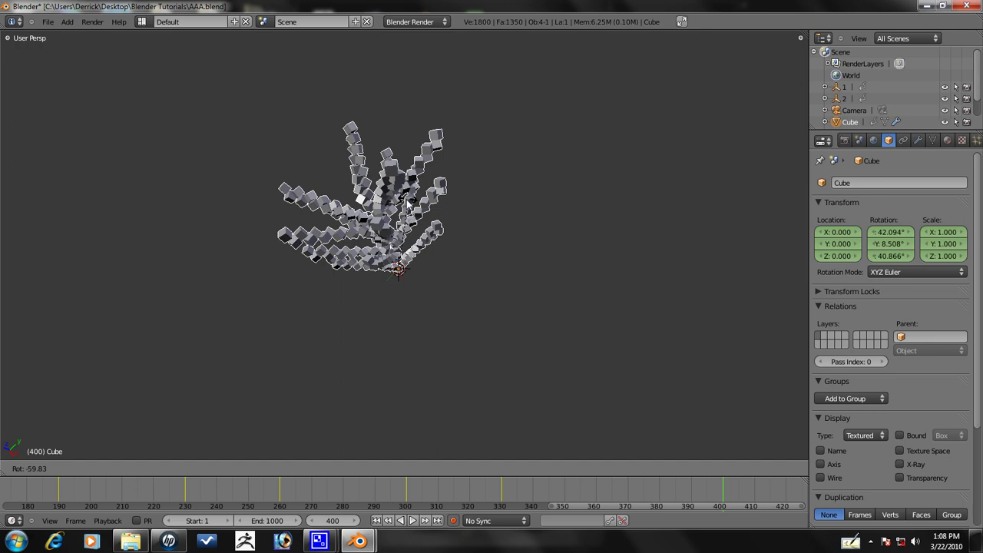
left_click(484, 166)
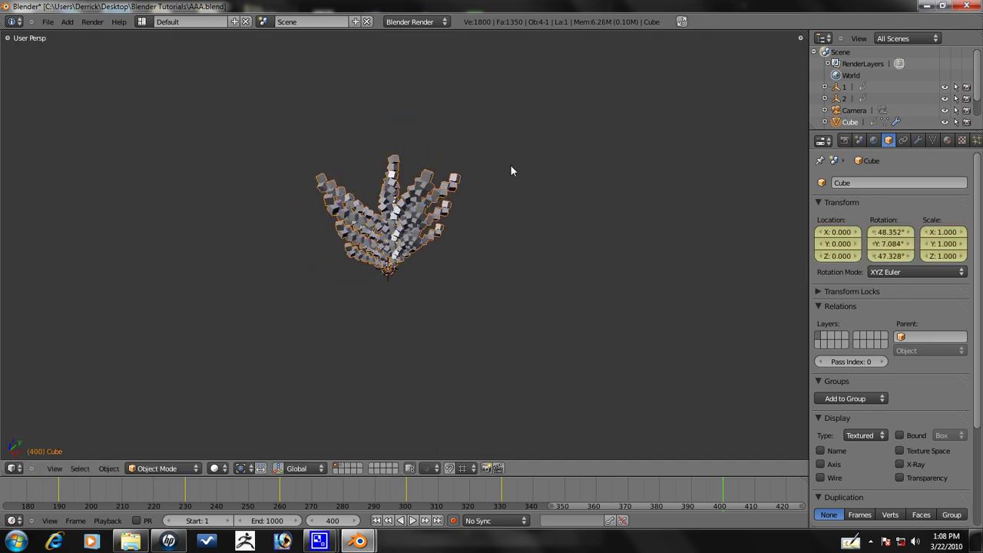
Insert a LocRotScale keyframe for all objects at frame 400.
scroll(513, 164, "up", 2)
key("i")
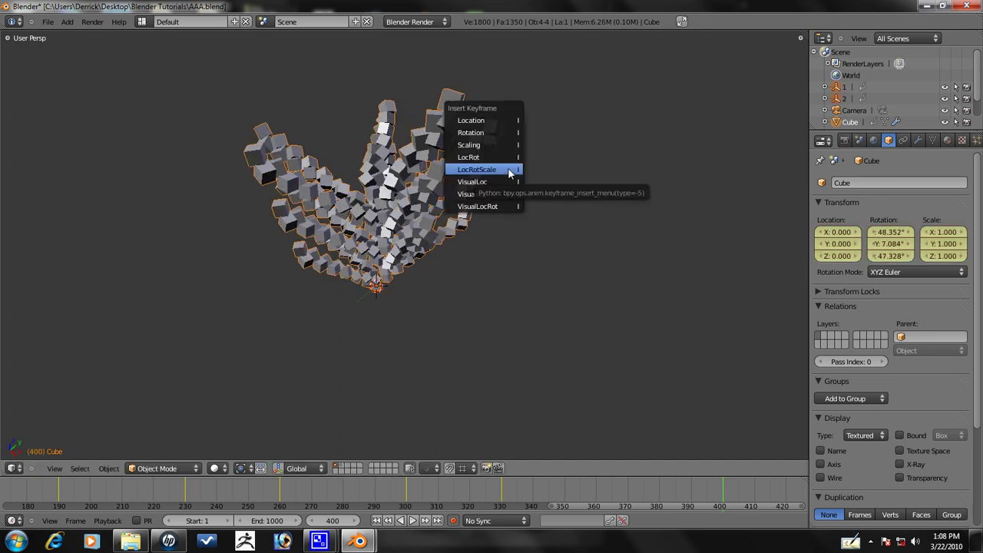
left_click(507, 168)
mouse_move(334, 544)
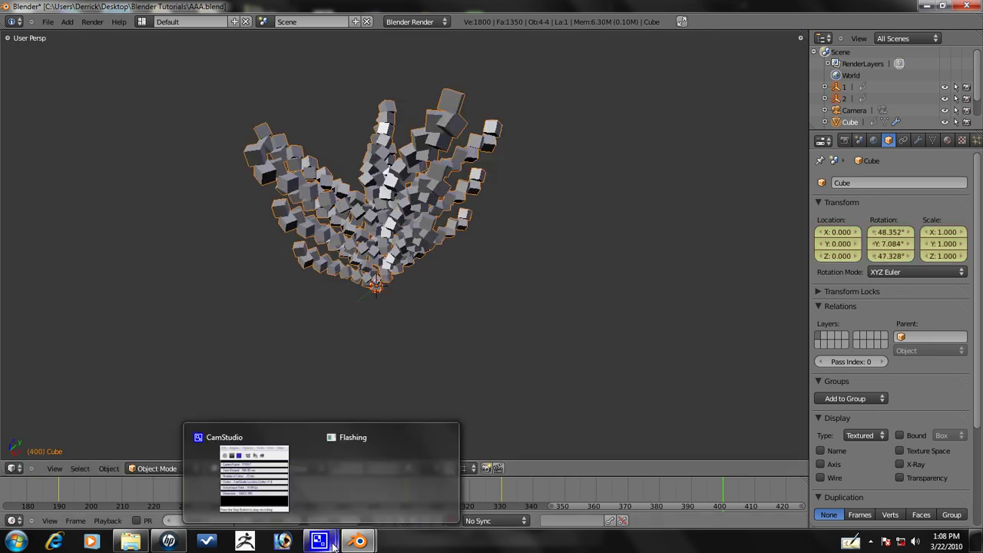
left_click(294, 507)
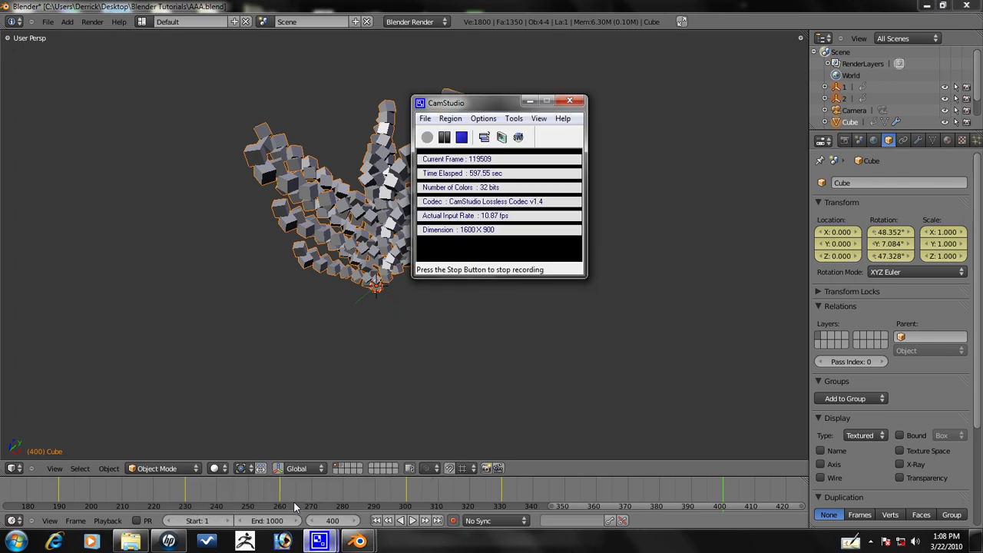
left_click(548, 5)
Scrub through the keyframed animation up to frame 401 and return to frame 1.
left_click_drag(603, 494, 173, 485)
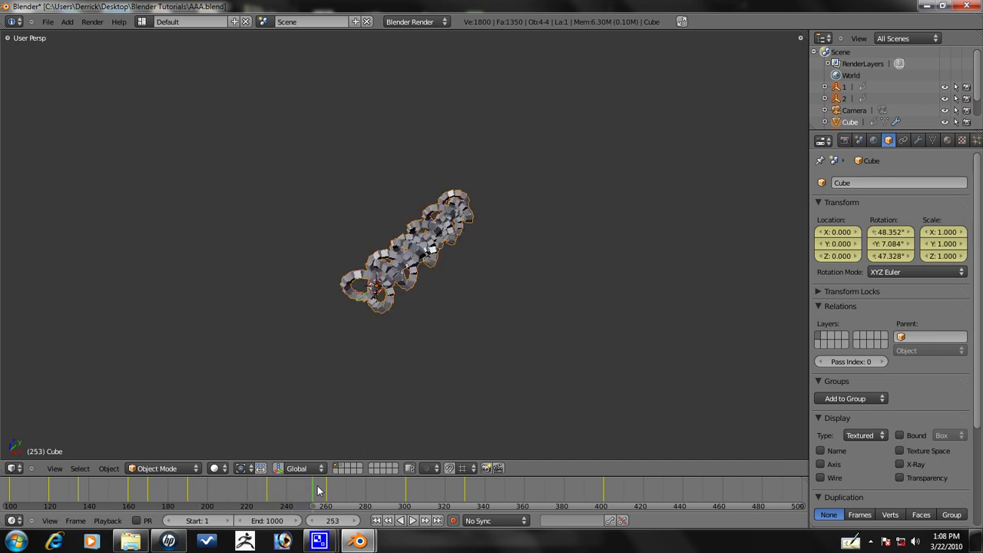
left_click_drag(329, 485, 520, 488)
left_click_drag(538, 483, 607, 484)
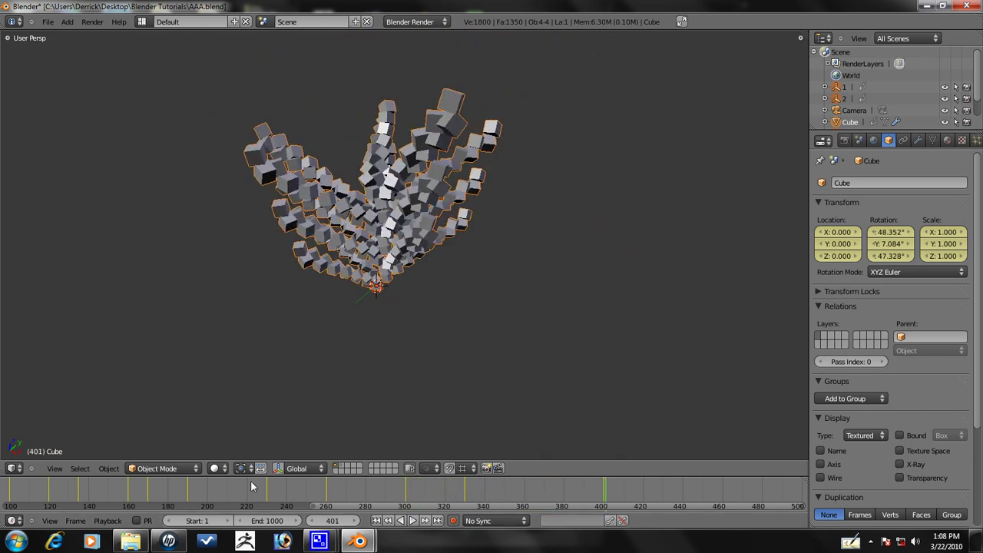
left_click(376, 521)
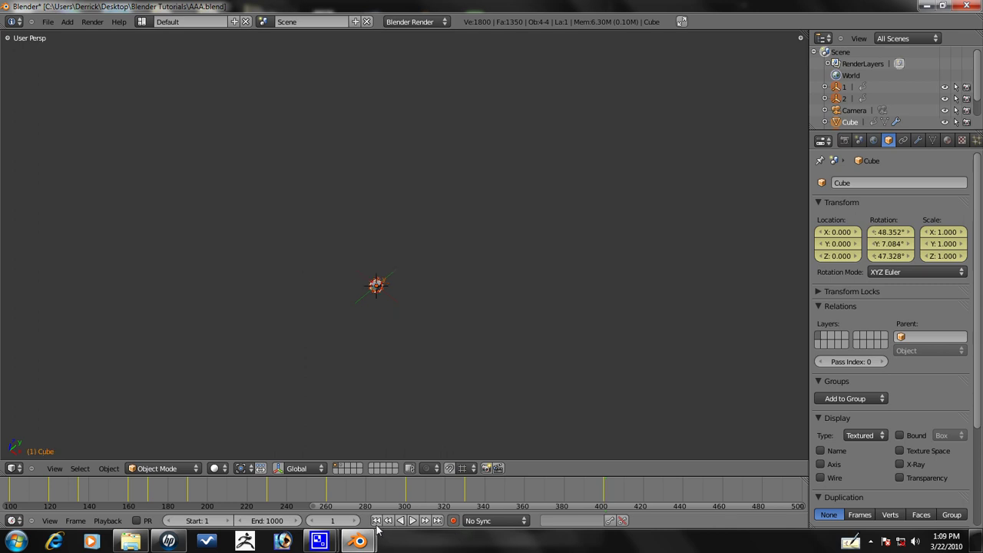